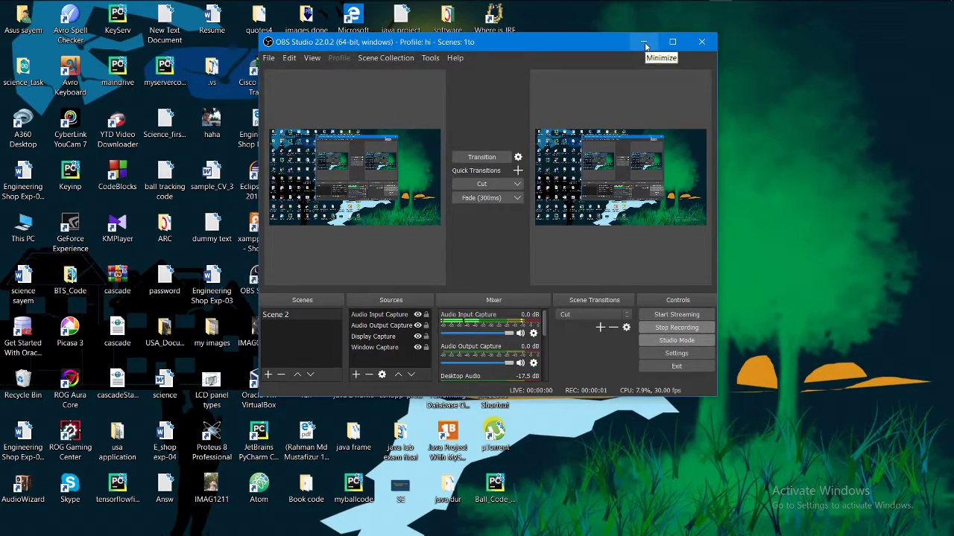
# Step: Switch to Chrome and search Google for "jdk" from the new tab page
pyautogui.click(645, 42)
pyautogui.click(103, 9)
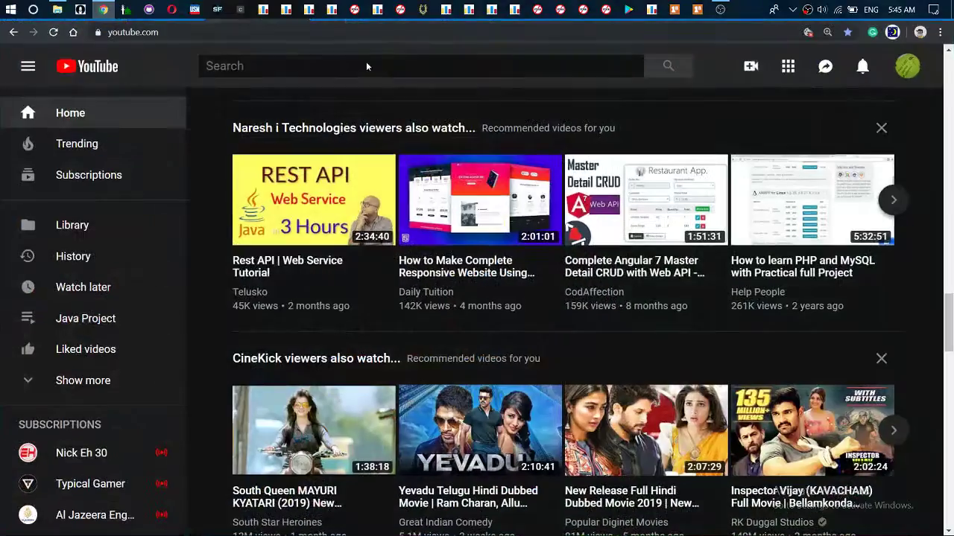
pyautogui.click(729, 14)
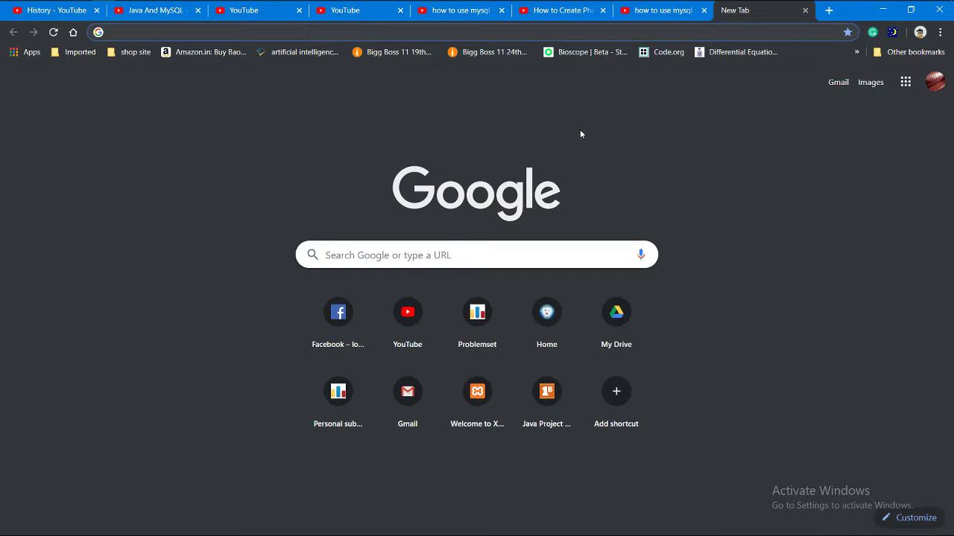
pyautogui.click(448, 254)
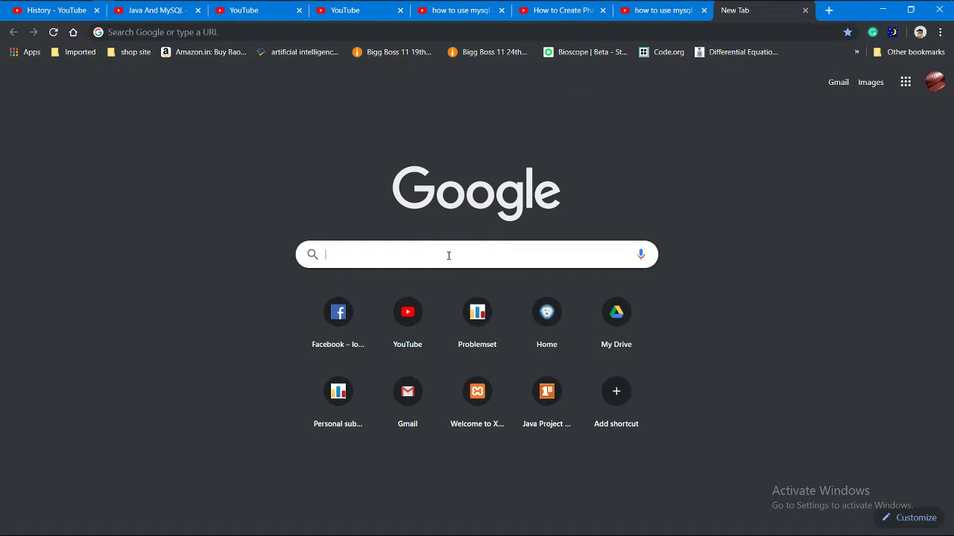
pyautogui.write('jdk')
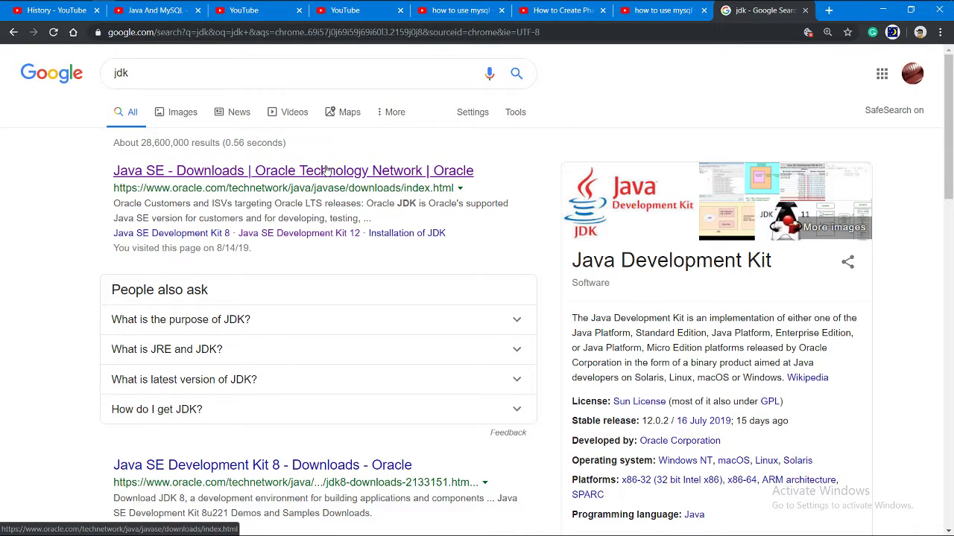
# Step: Open the Oracle "Java SE - Downloads" search result in a new tab and switch to that tab
pyautogui.rightClick(326, 171)
pyautogui.click(355, 184)
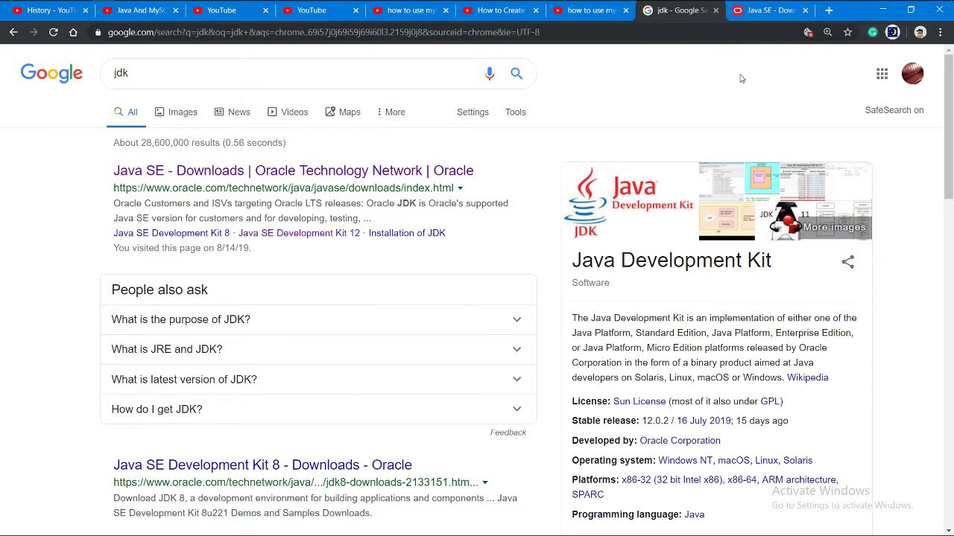
pyautogui.click(764, 12)
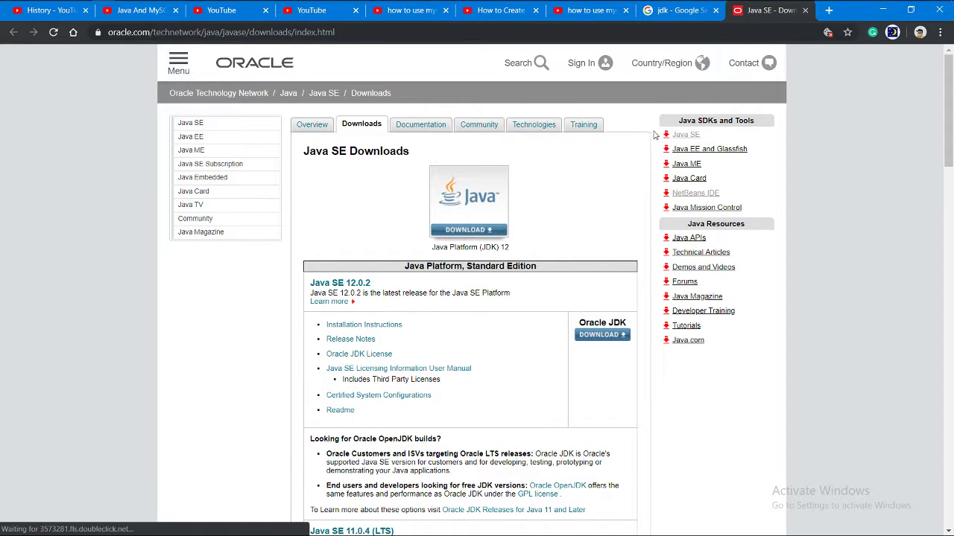
pyautogui.press('super')
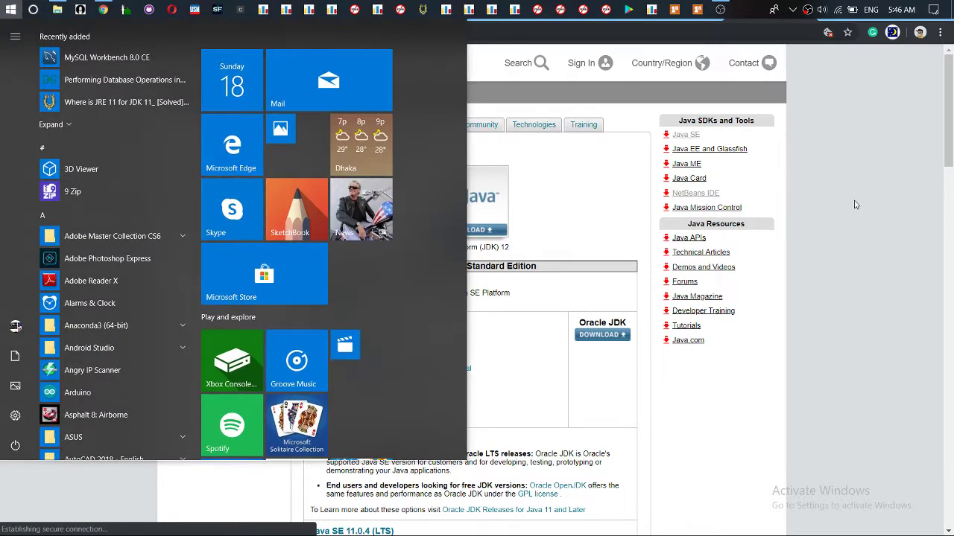
pyautogui.click(813, 189)
pyautogui.doubleClick(374, 32)
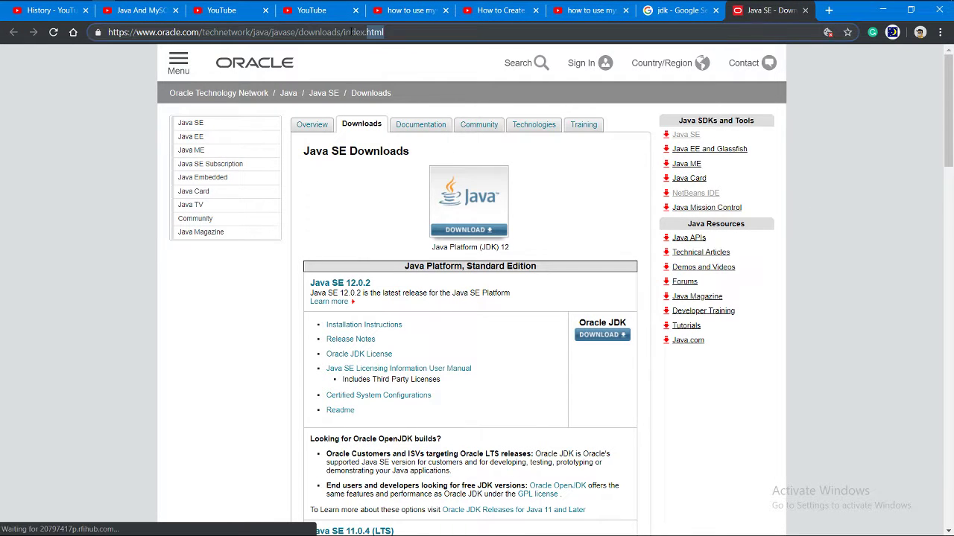
pyautogui.click(408, 31)
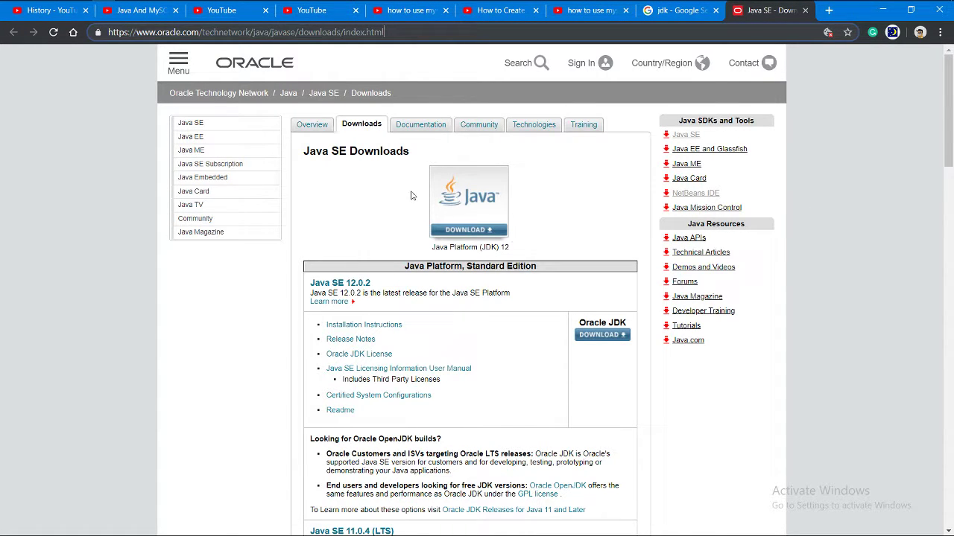
# Step: Look through the Java SE Downloads page for the available JDK releases and their download options
pyautogui.scroll(-7, 481, 316)
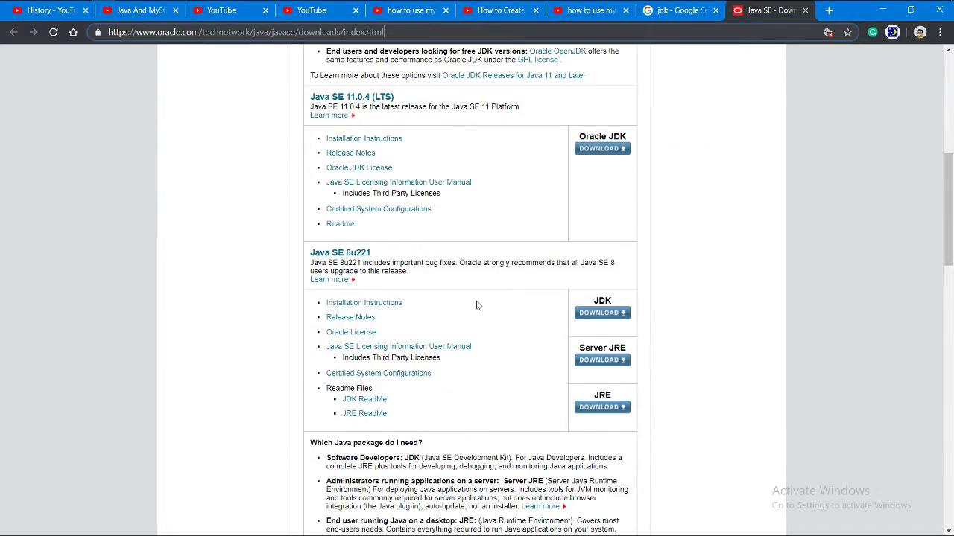
pyautogui.scroll(-3, 477, 305)
pyautogui.scroll(3, 477, 283)
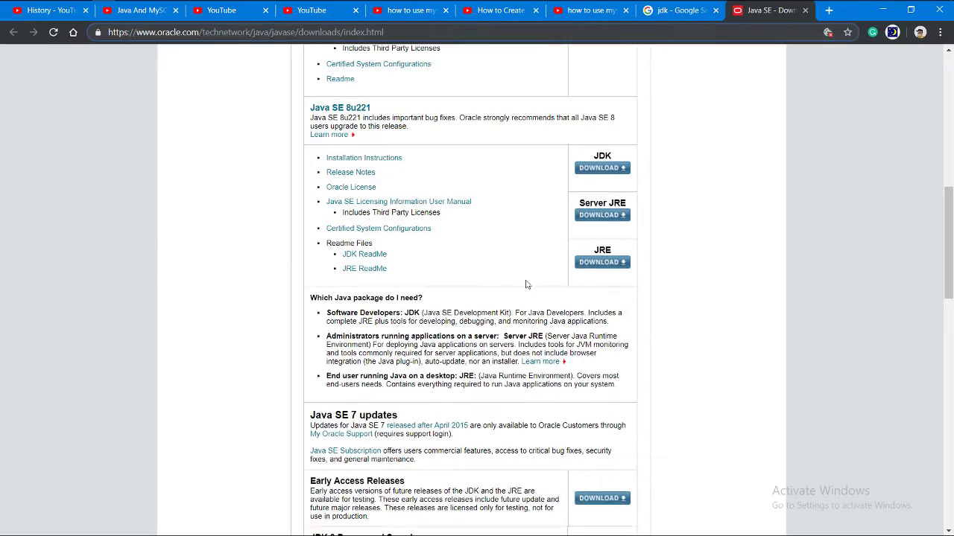
pyautogui.scroll(-9, 447, 290)
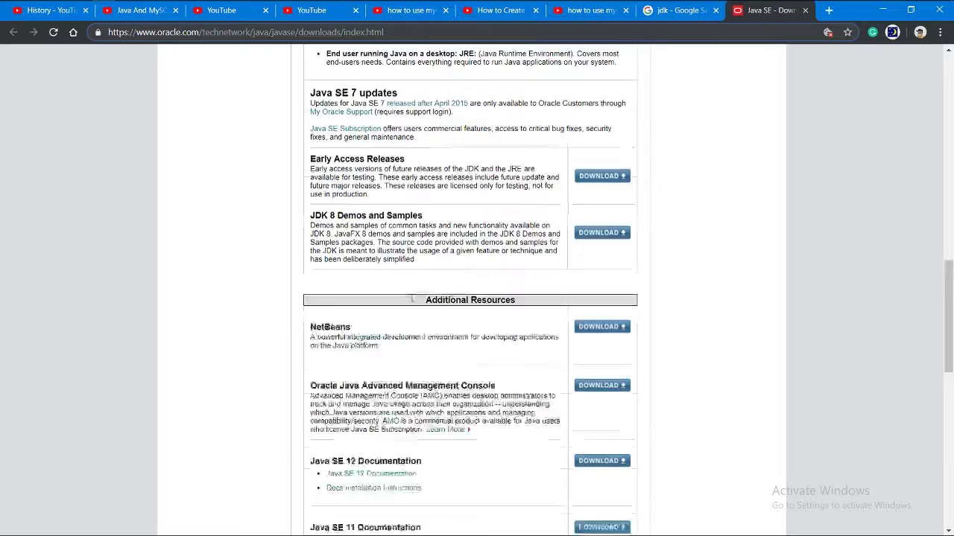
pyautogui.scroll(-5, 411, 298)
pyautogui.scroll(10, 413, 293)
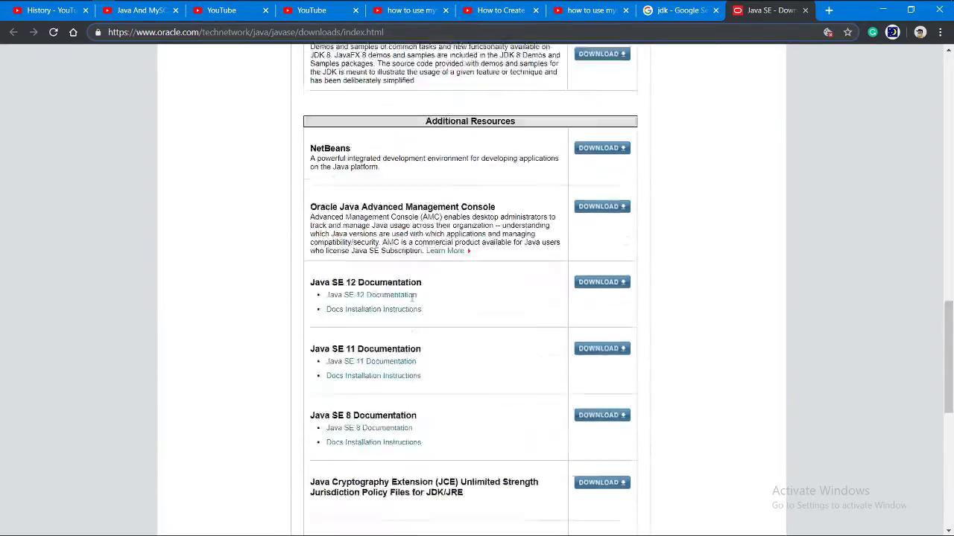
pyautogui.scroll(2, 413, 295)
pyautogui.scroll(10, 412, 296)
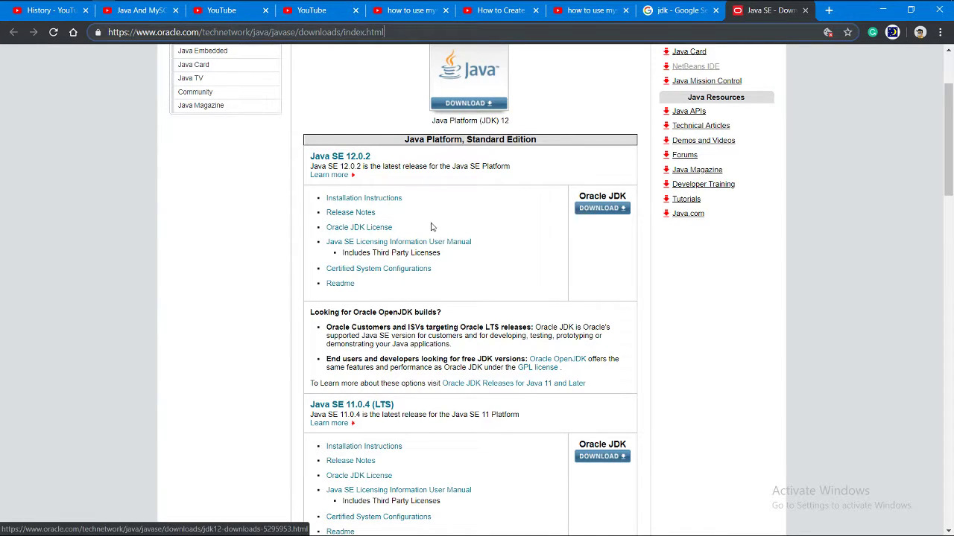
pyautogui.click(386, 227)
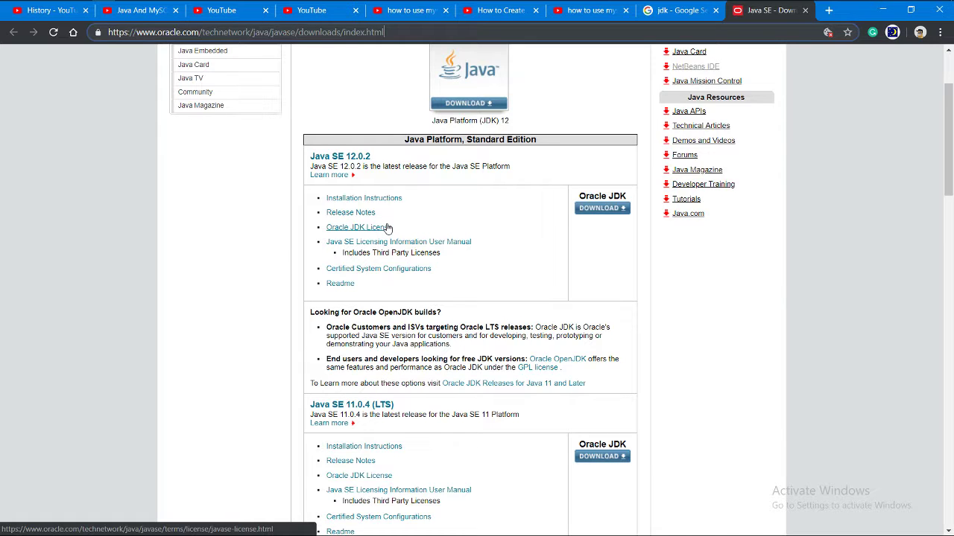
pyautogui.scroll(2, 387, 231)
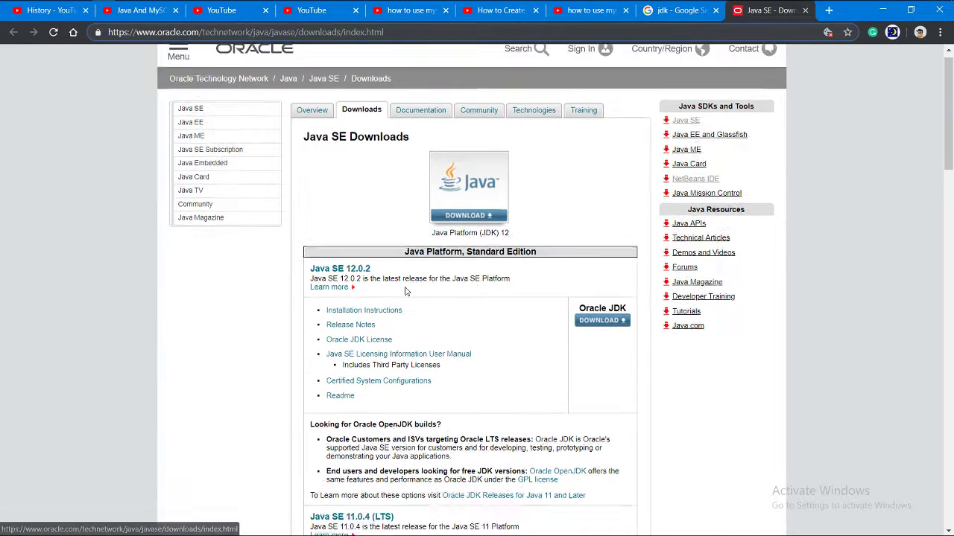
pyautogui.scroll(-4, 405, 292)
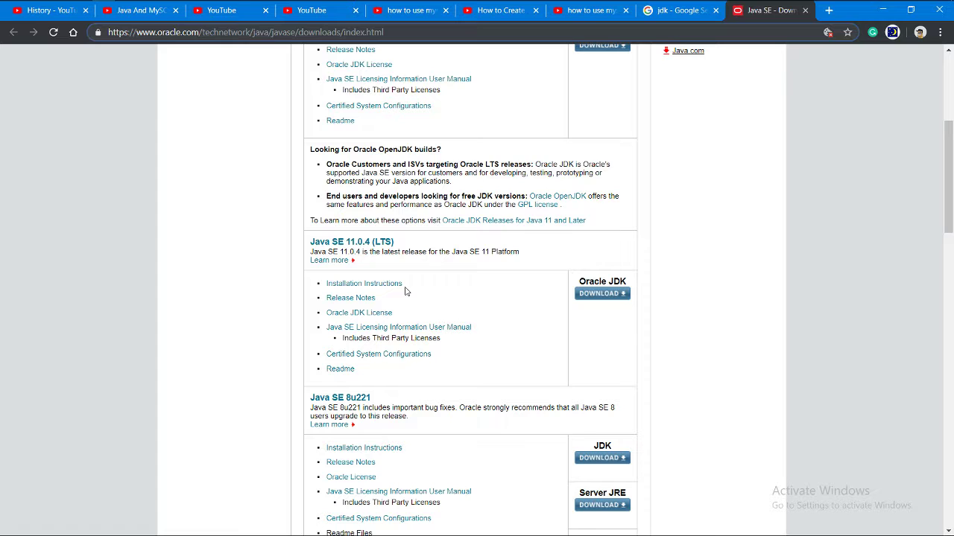
pyautogui.scroll(2, 405, 291)
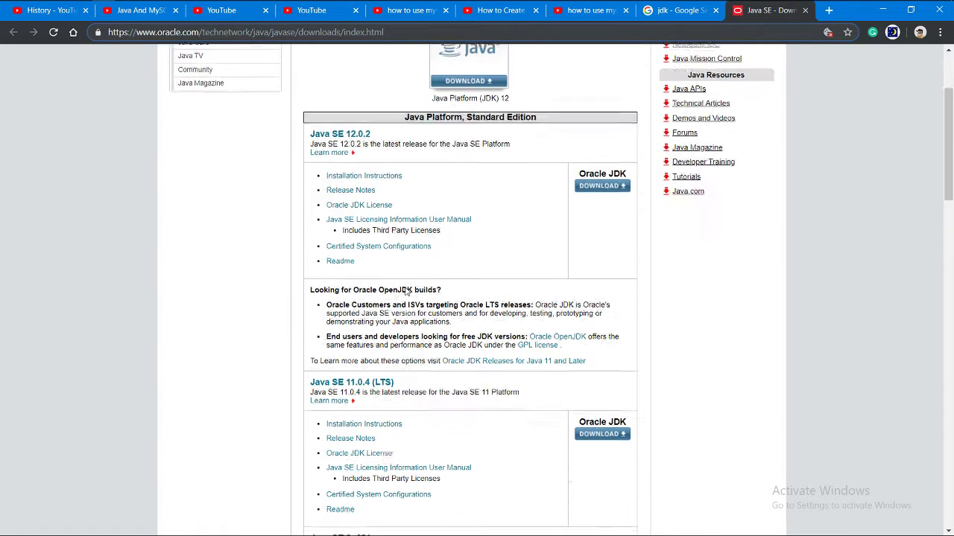
# Step: Open the Oracle JDK download page for Java SE 12.0.2 and accept its license agreement
pyautogui.click(605, 190)
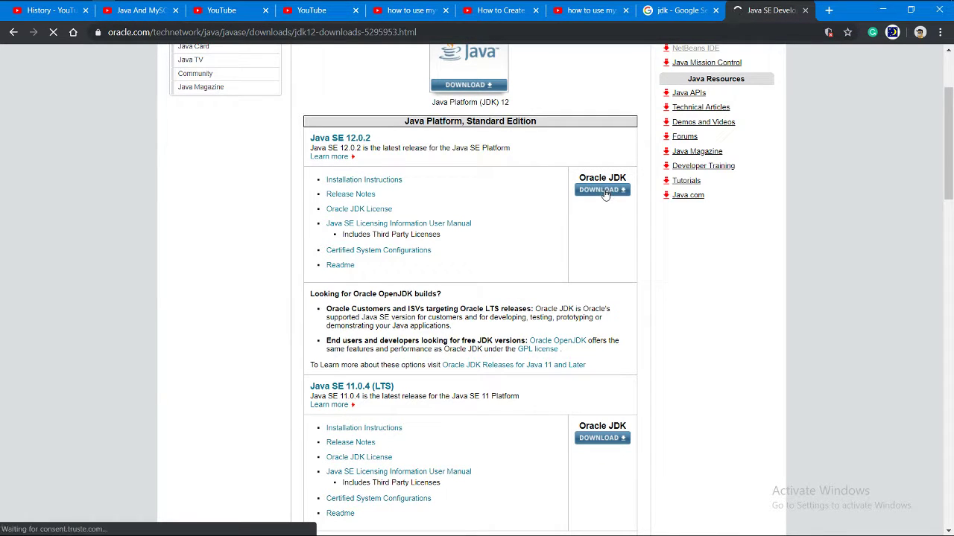
pyautogui.scroll(-4, 452, 318)
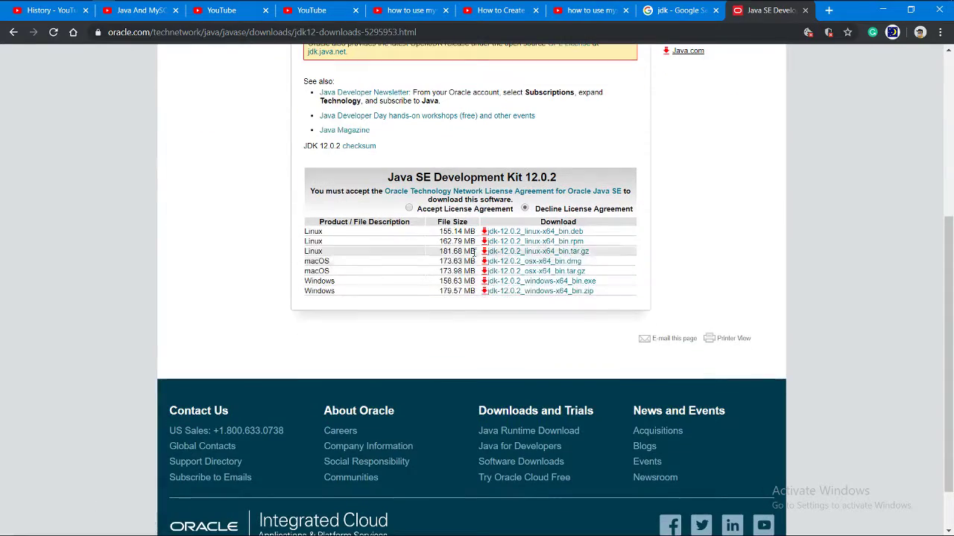
pyautogui.scroll(4, 464, 195)
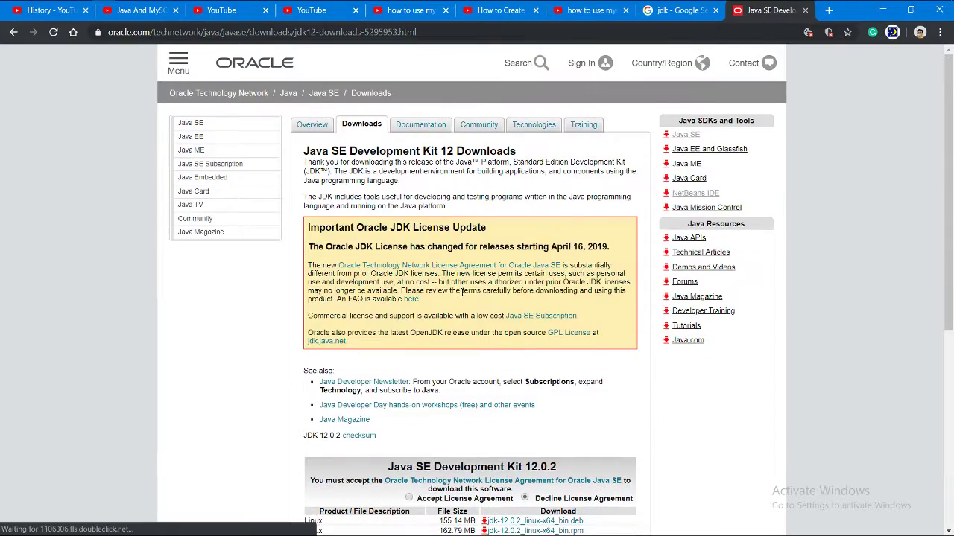
pyautogui.scroll(-4, 451, 206)
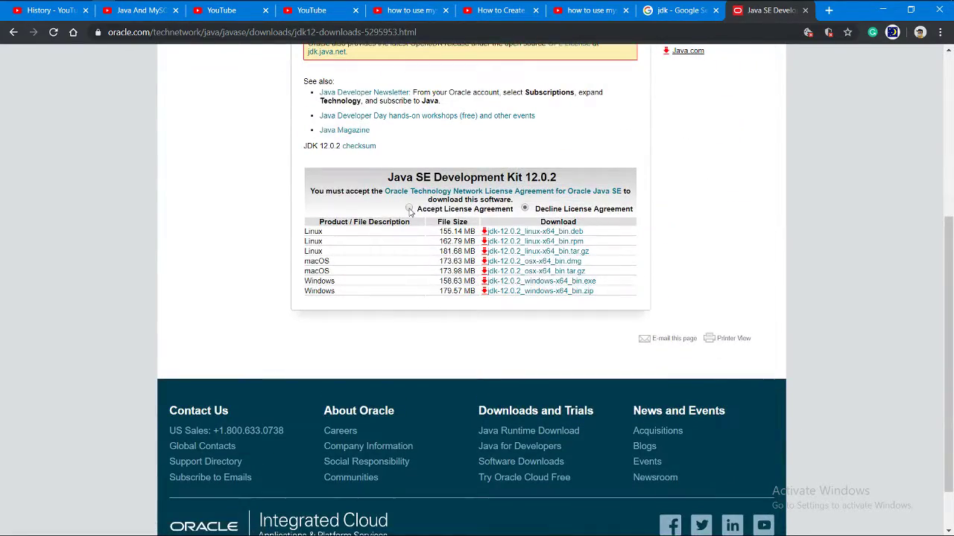
pyautogui.click(409, 208)
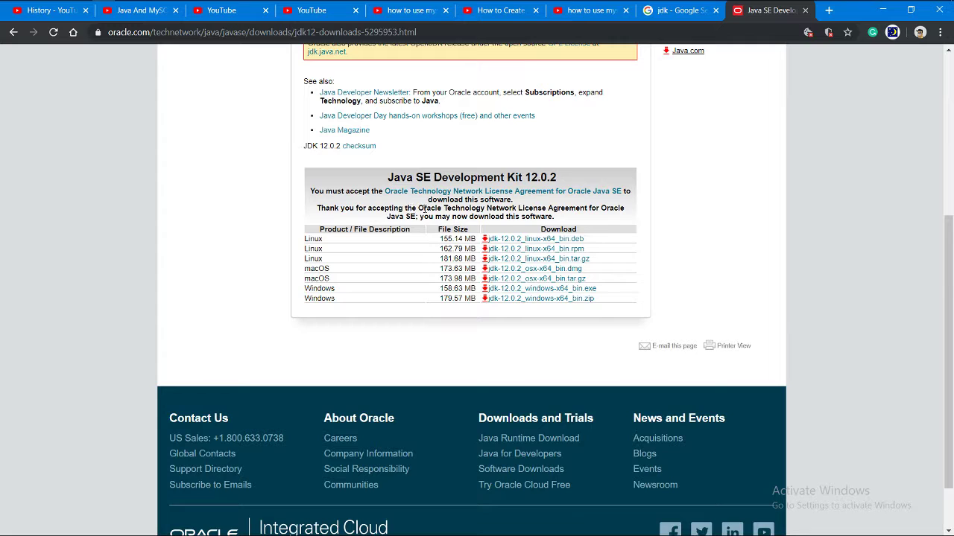
# Step: Start downloading jdk-12.0.2_windows-x64_bin.exe, cancel the download, and return to the Java SE Downloads page
pyautogui.click(494, 293)
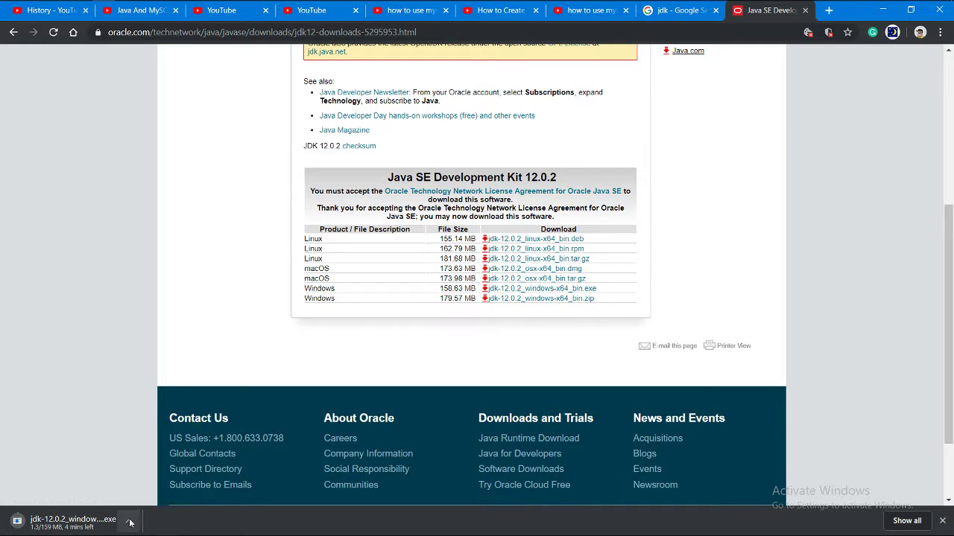
pyautogui.click(129, 521)
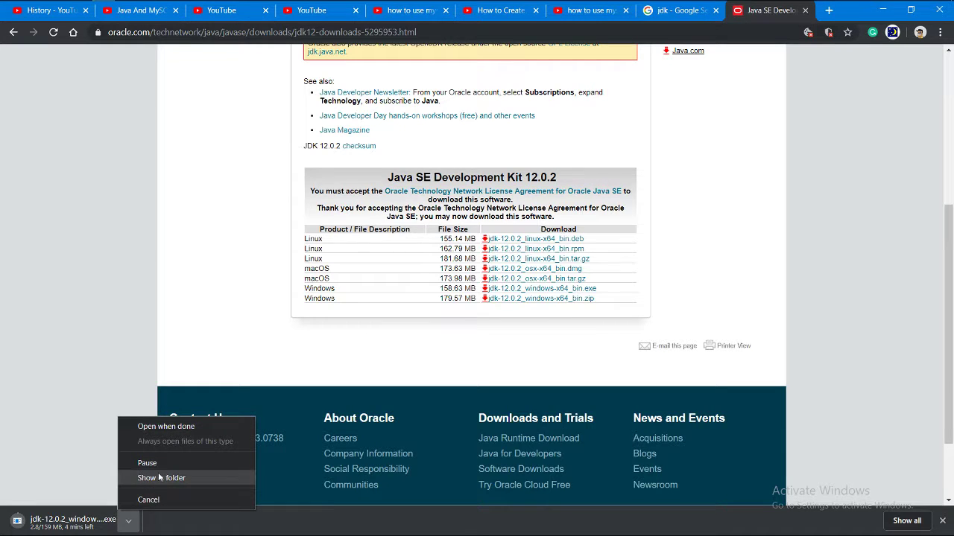
pyautogui.click(150, 499)
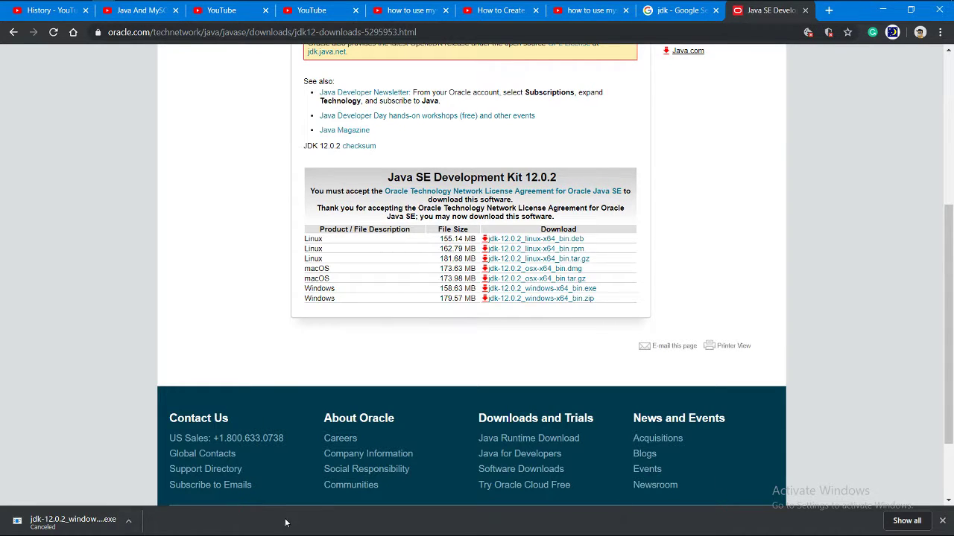
pyautogui.click(941, 521)
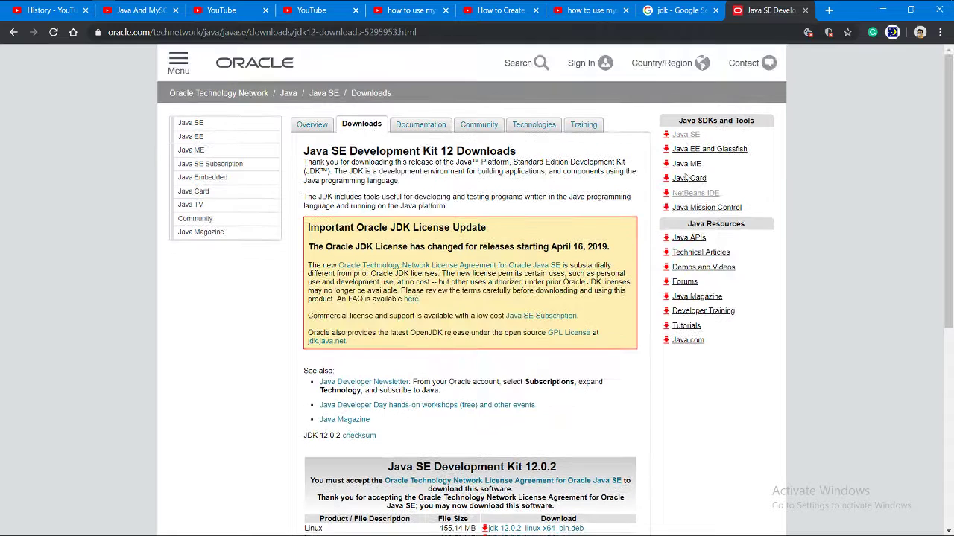
pyautogui.scroll(4, 298, 119)
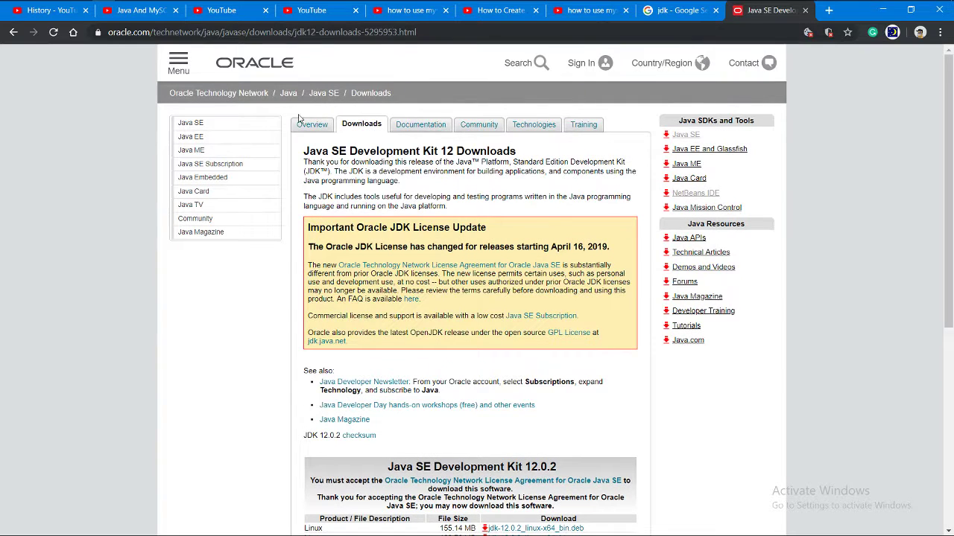
pyautogui.click(14, 32)
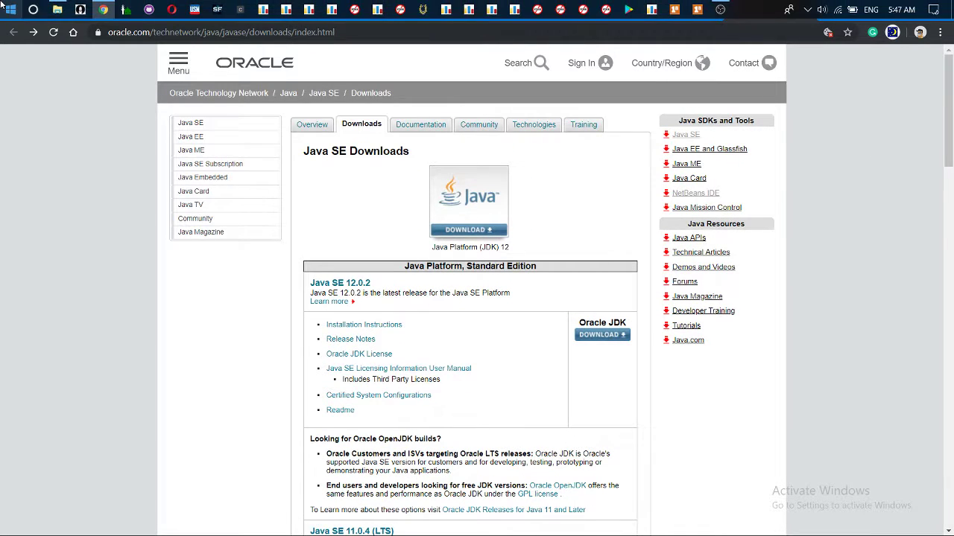
# Step: Switch to File Explorer and select the jdk-8u221-windows-x64 installer in G:\downloads_New\jre extract\jdk also
pyautogui.click(11, 8)
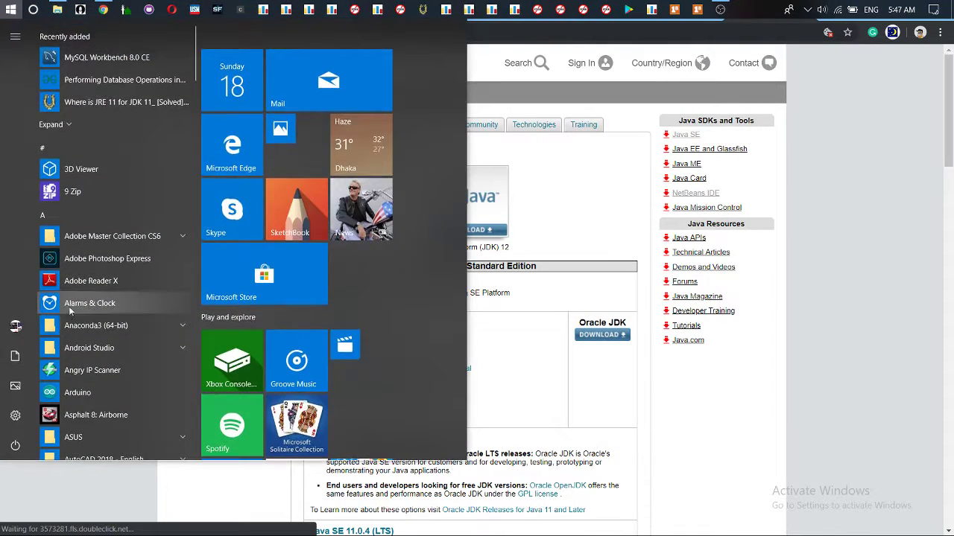
pyautogui.click(57, 9)
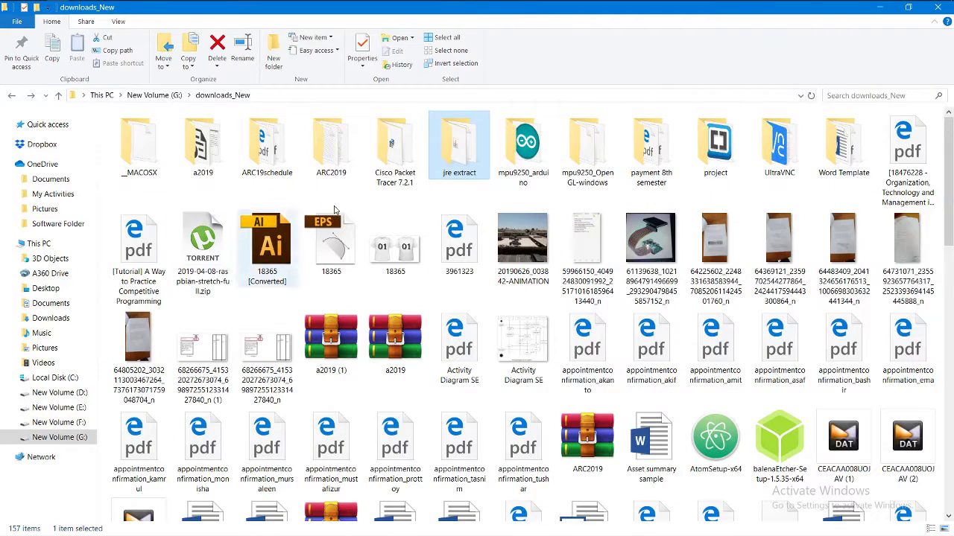
pyautogui.click(78, 439)
pyautogui.doubleClick(184, 216)
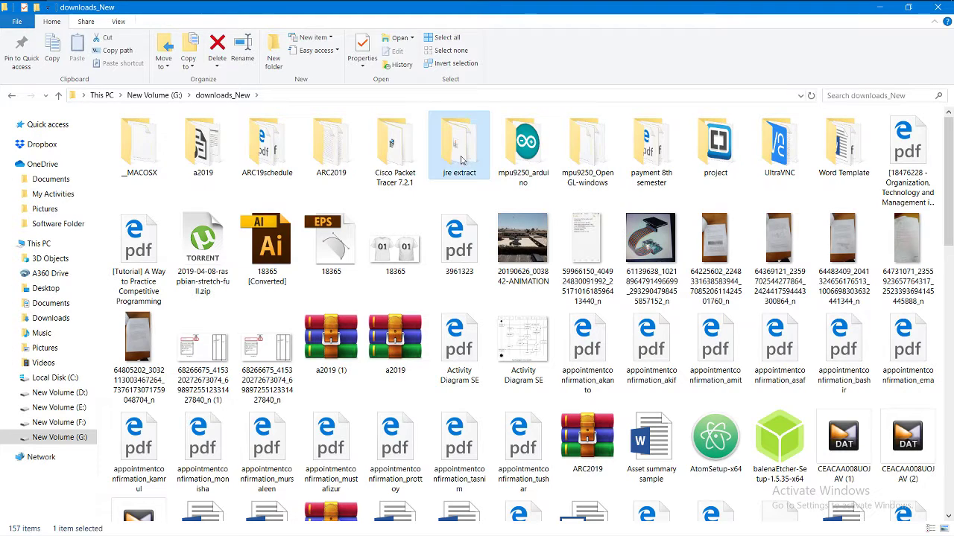
pyautogui.doubleClick(456, 149)
pyautogui.doubleClick(208, 139)
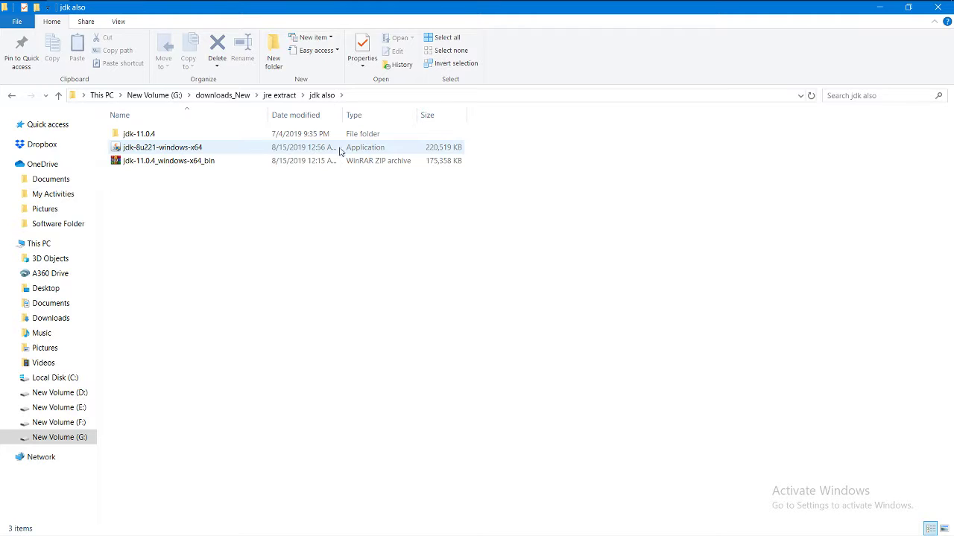
pyautogui.click(192, 164)
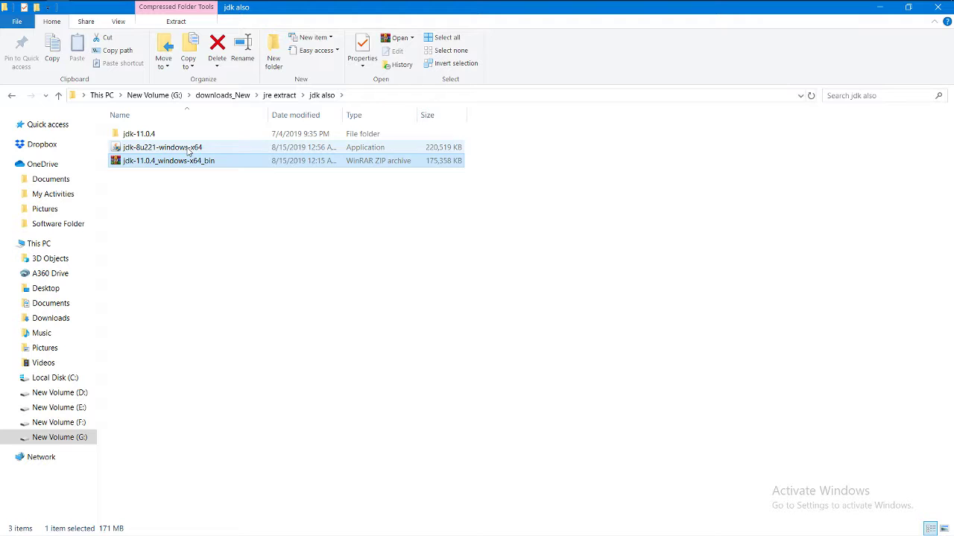
pyautogui.click(211, 153)
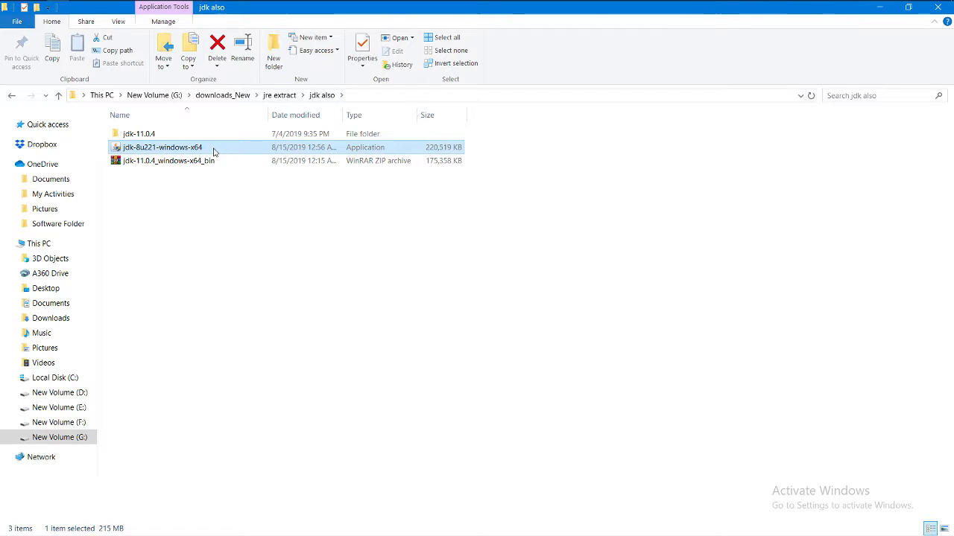
# Step: Look inside the extracted jdk-11.0.4 folder, return to jdk also, and select the jdk-8u221-windows-x64 installer
pyautogui.doubleClick(154, 141)
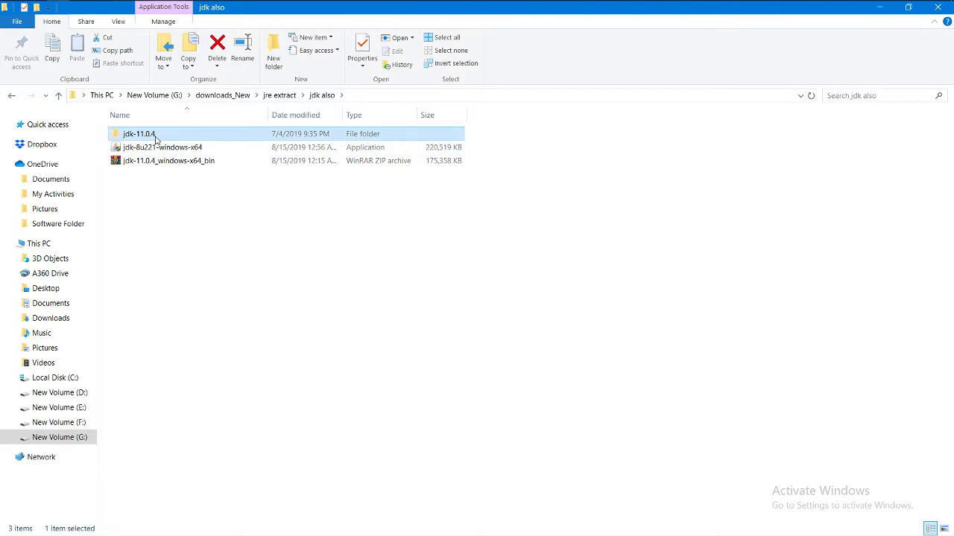
pyautogui.moveTo(238, 259); pyautogui.dragTo(160, 128)
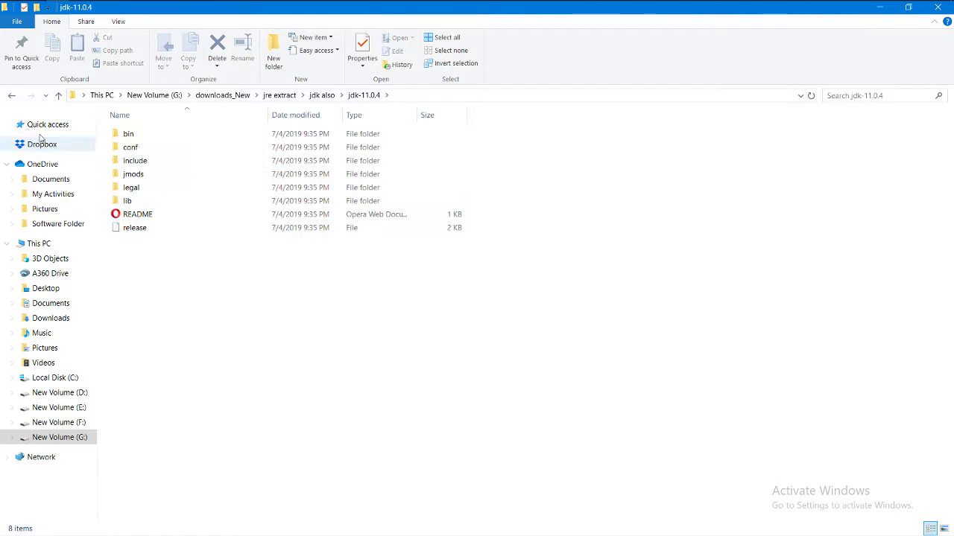
pyautogui.click(14, 97)
pyautogui.click(160, 147)
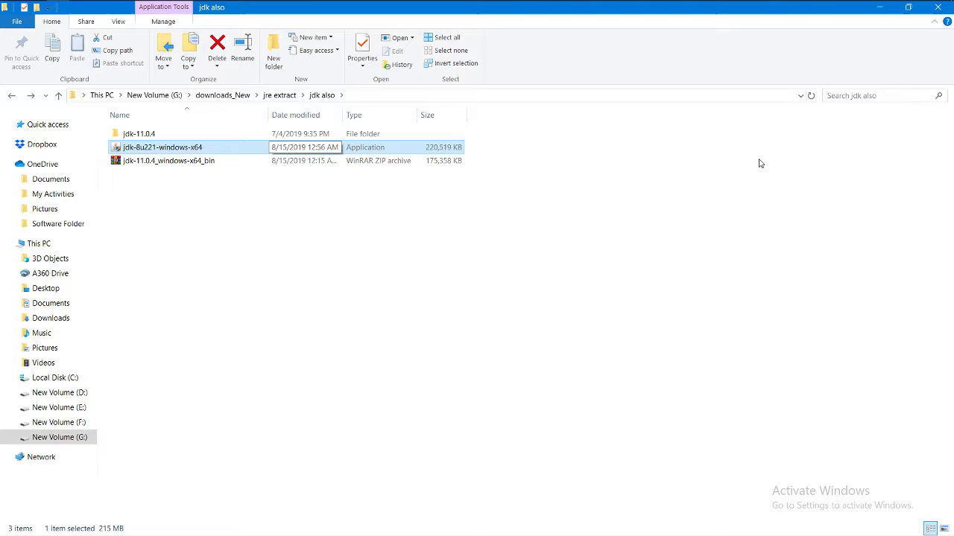
# Step: Open Command Prompt, run javac, and look through the compiler options it lists
pyautogui.click(4, 7)
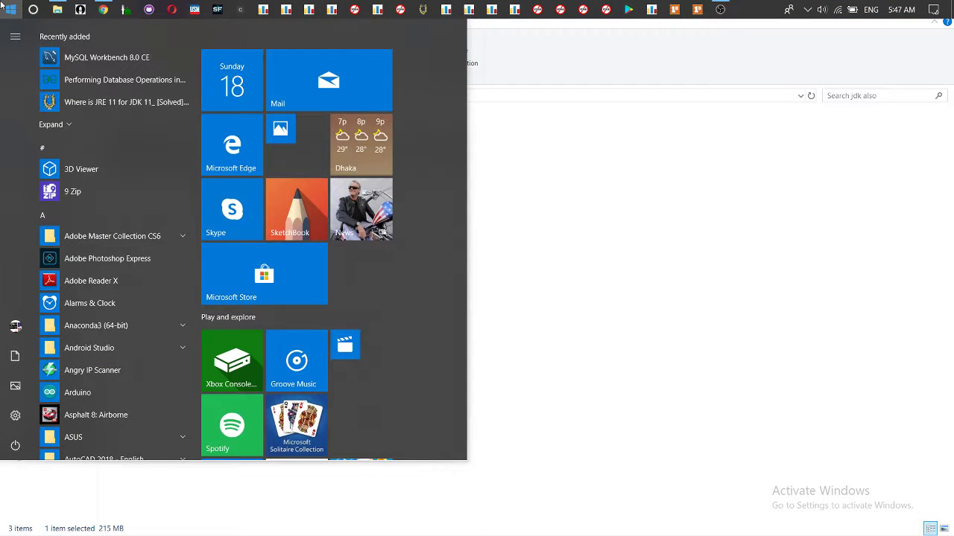
pyautogui.write('cmd')
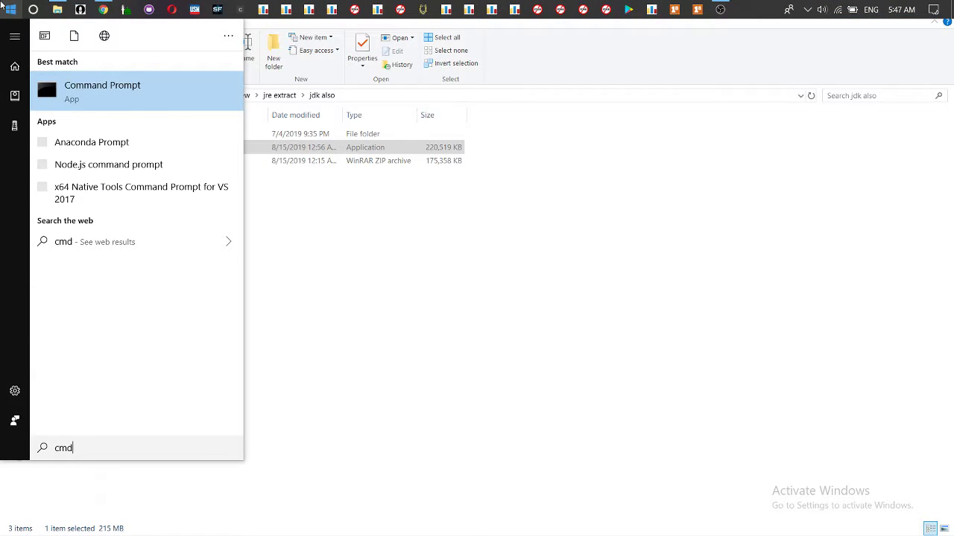
pyautogui.press('Return')
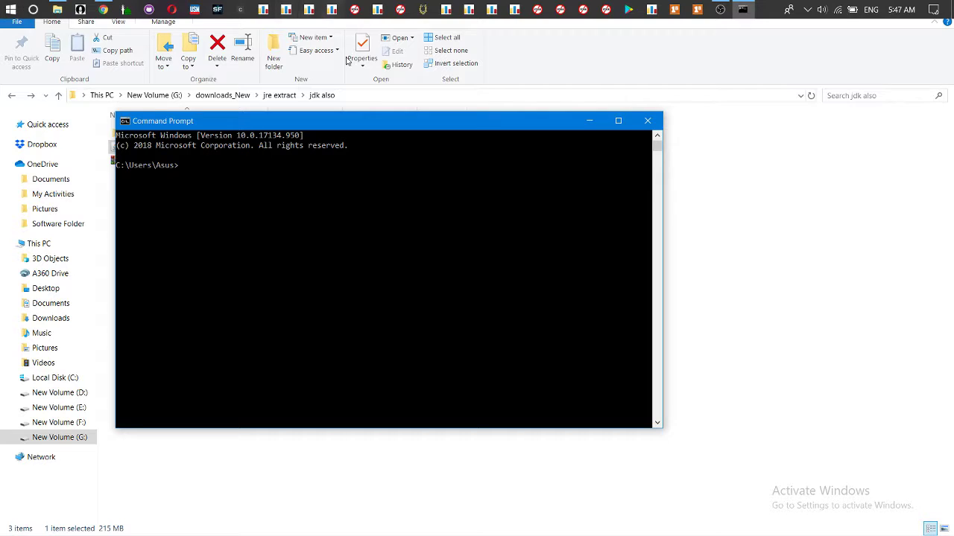
pyautogui.moveTo(362, 117); pyautogui.dragTo(464, 151)
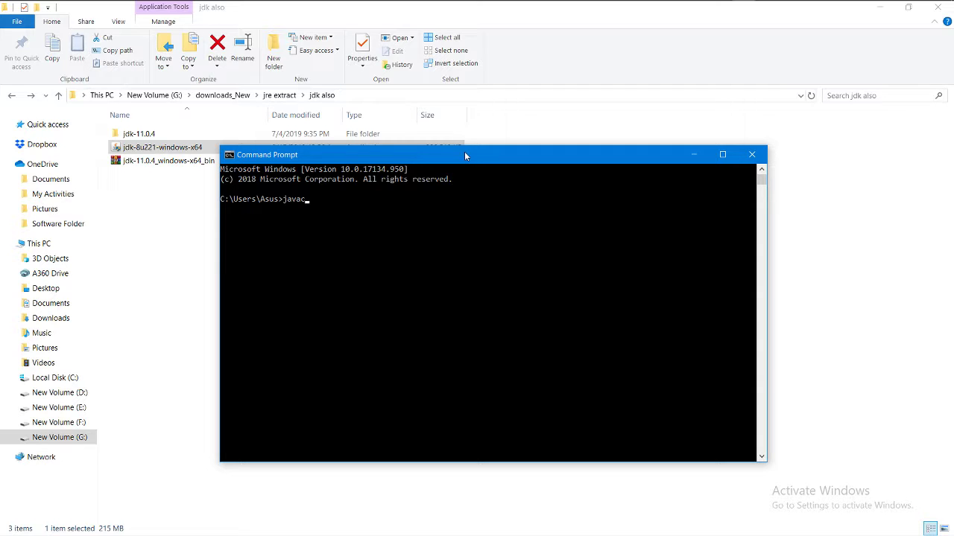
pyautogui.press('Return')
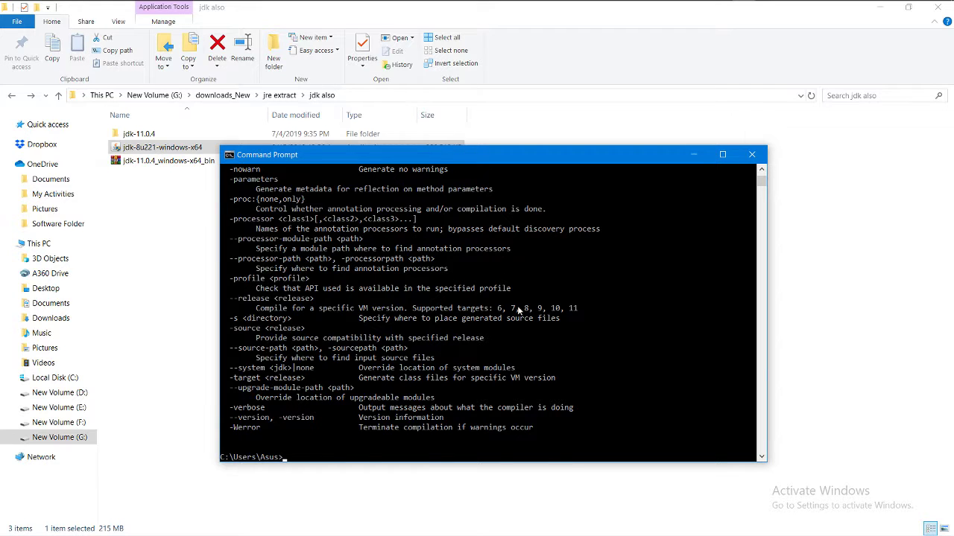
pyautogui.scroll(15, 517, 306)
pyautogui.scroll(-20, 517, 305)
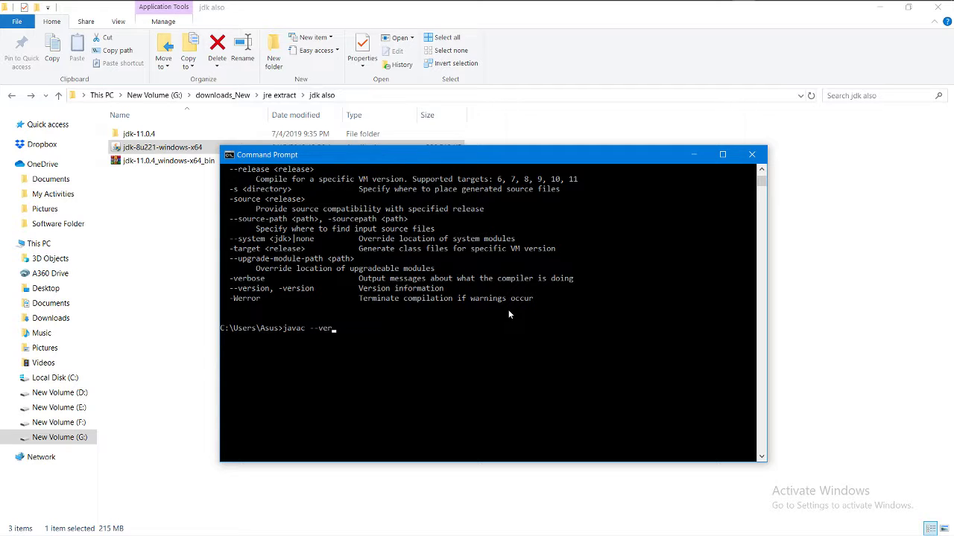
# Step: Check the installed Java compiler version with javac --version
pyautogui.press('Return')
pyautogui.scroll(10, 469, 338)
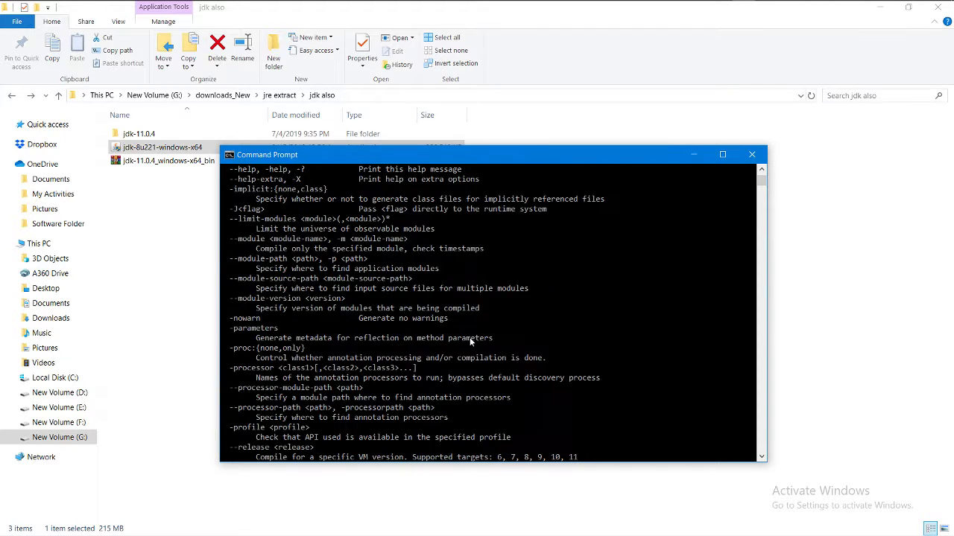
pyautogui.scroll(-10, 469, 339)
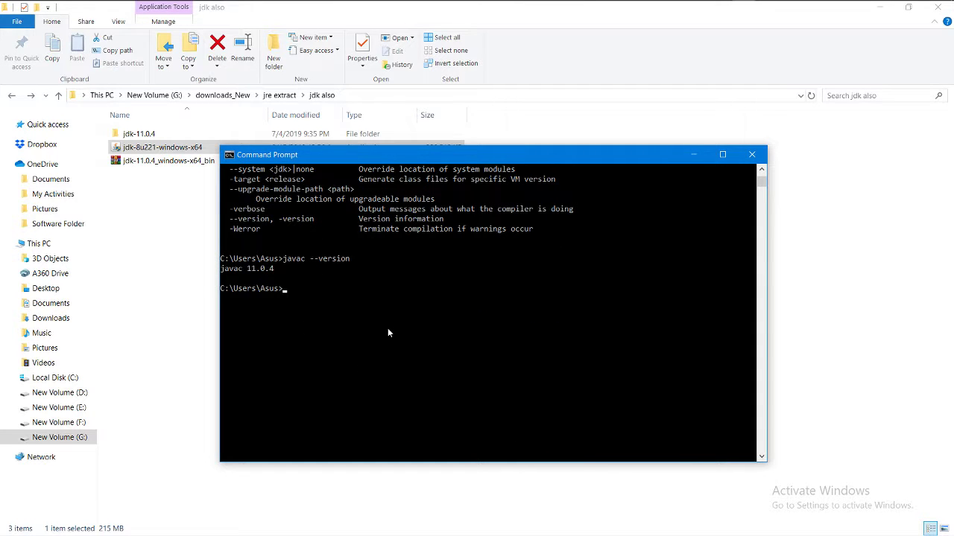
# Step: Run the java command and look through its usage options
pyautogui.write('java')
pyautogui.press('Return')
pyautogui.scroll(20, 393, 336)
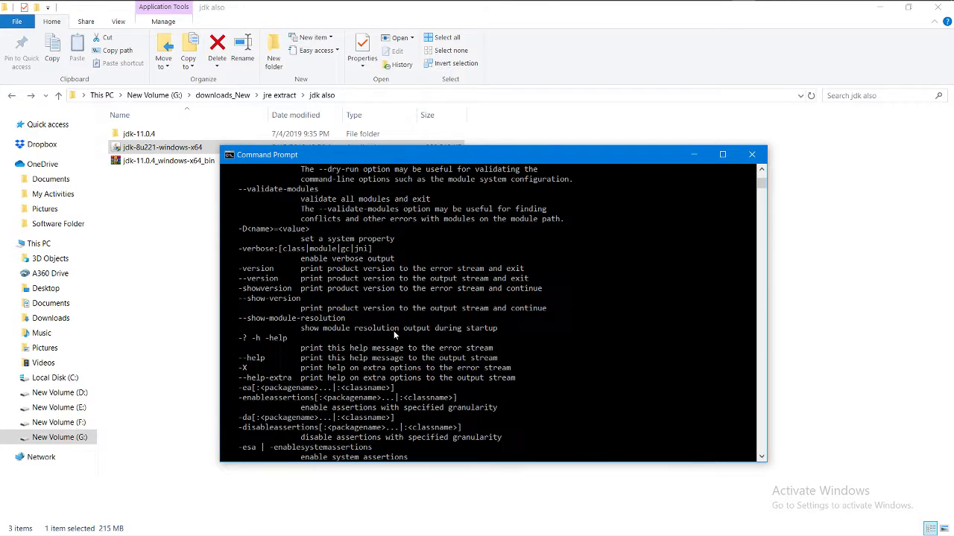
pyautogui.scroll(-20, 393, 337)
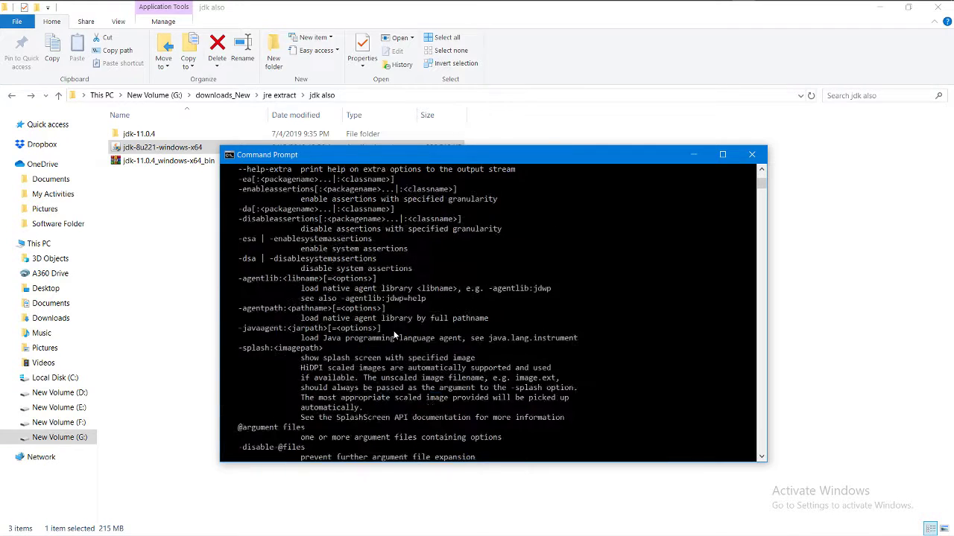
# Step: Check the installed Java runtime version with java --version, review the earlier output, and minimize Command Prompt
pyautogui.write('ja')
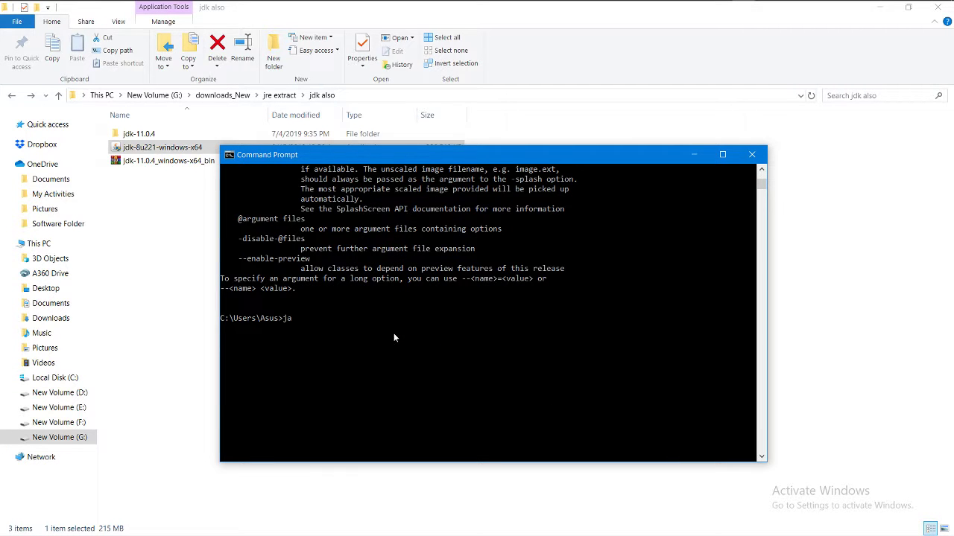
pyautogui.write('va --version')
pyautogui.press('Return')
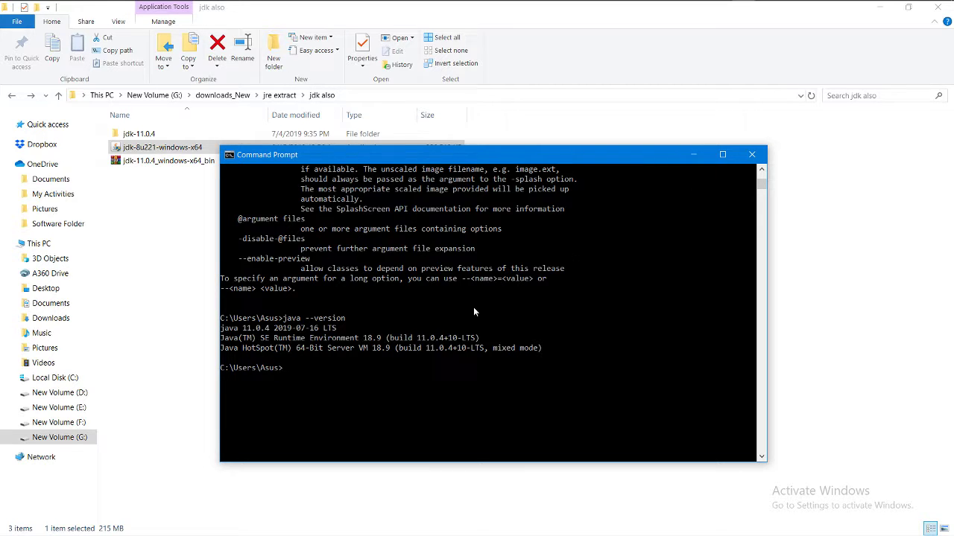
pyautogui.scroll(20, 409, 341)
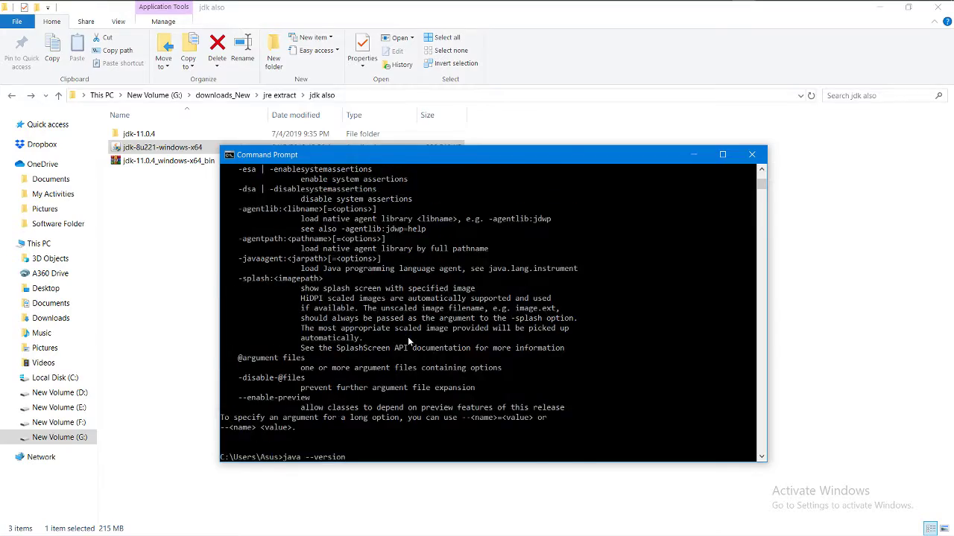
pyautogui.scroll(15, 408, 339)
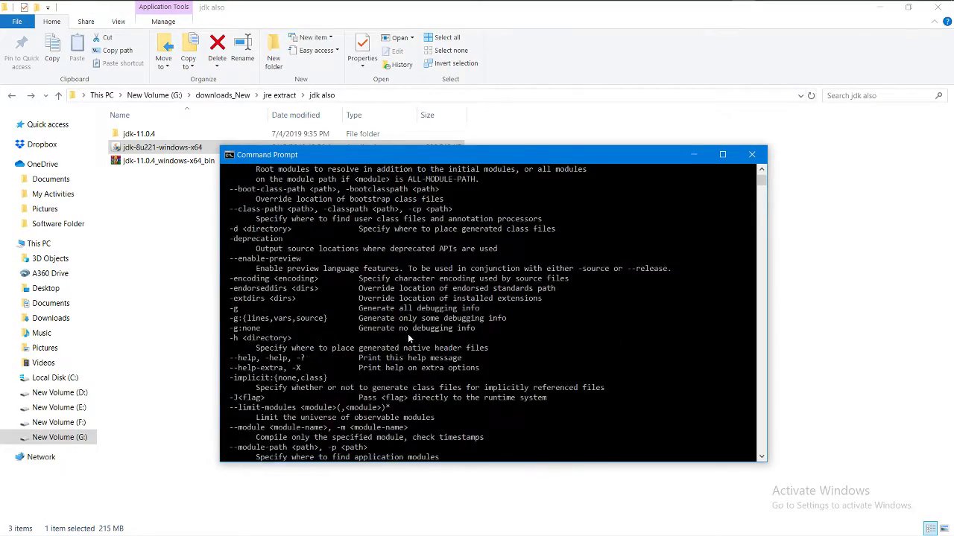
pyautogui.scroll(-20, 408, 339)
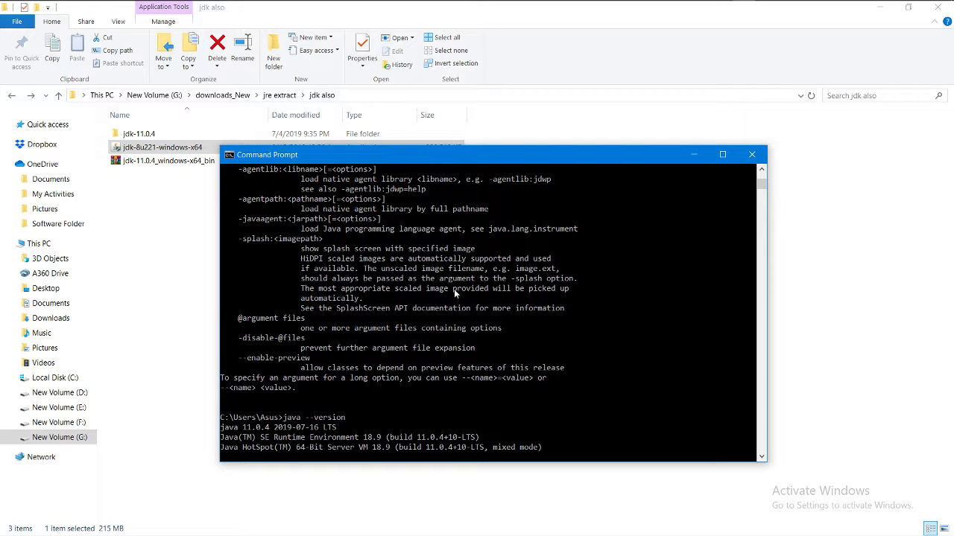
pyautogui.click(693, 153)
# Step: Open the system environment variables settings and bring up the Environment Variables dialog beside System Properties
pyautogui.click(1, 4)
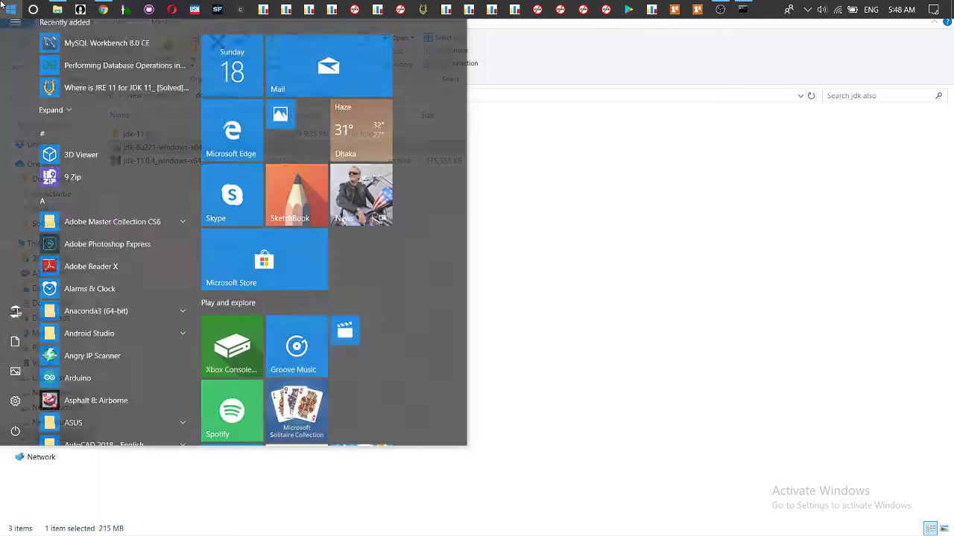
pyautogui.click(1, 4)
pyautogui.write('envir')
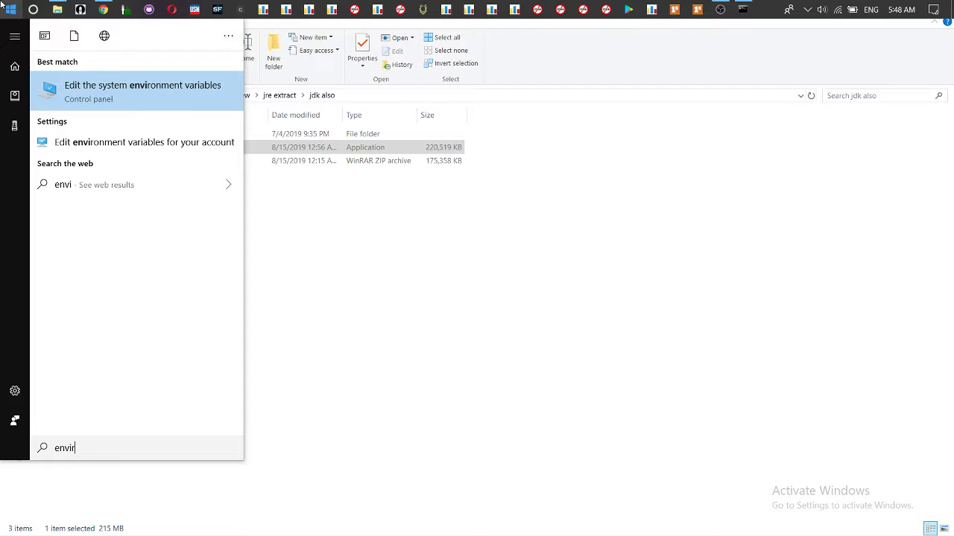
pyautogui.press('Return')
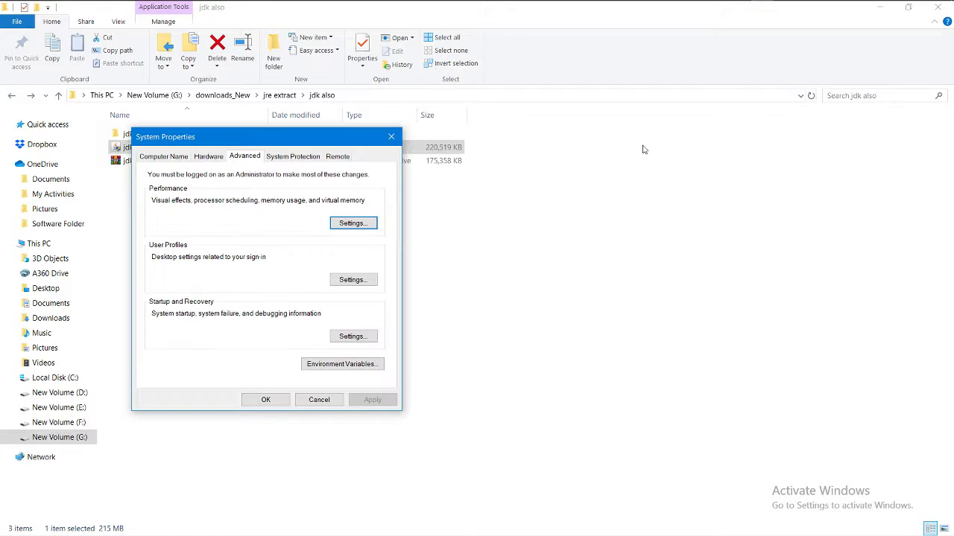
pyautogui.click(343, 365)
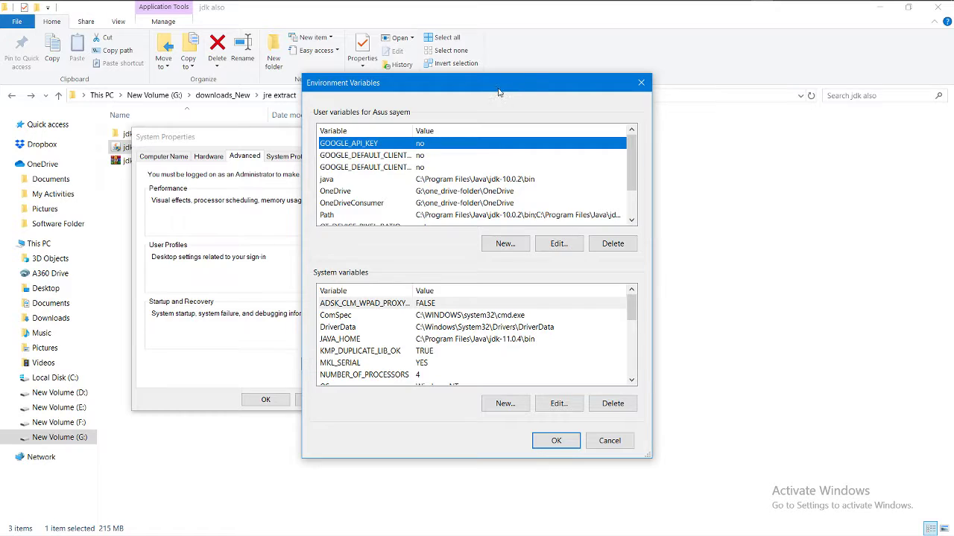
pyautogui.moveTo(499, 92); pyautogui.dragTo(731, 67)
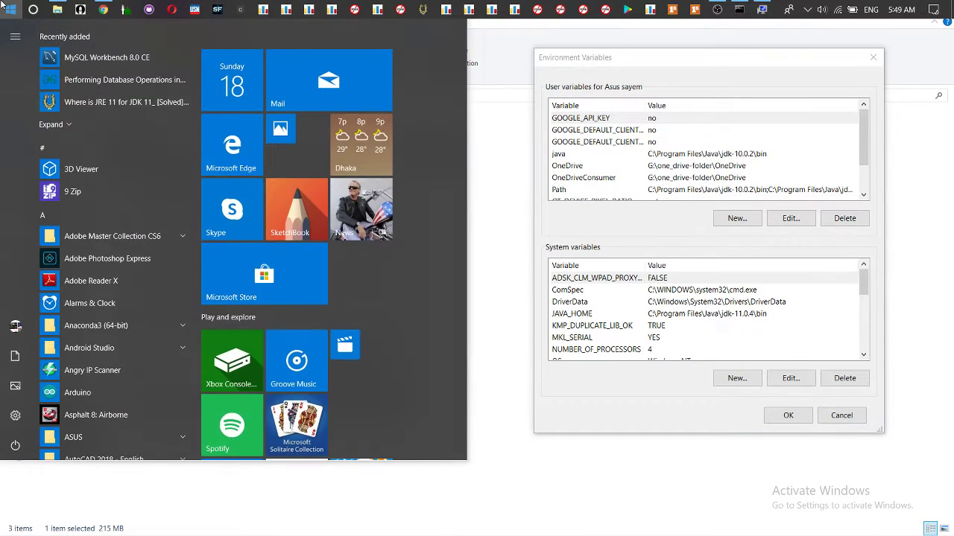
pyautogui.write('env')
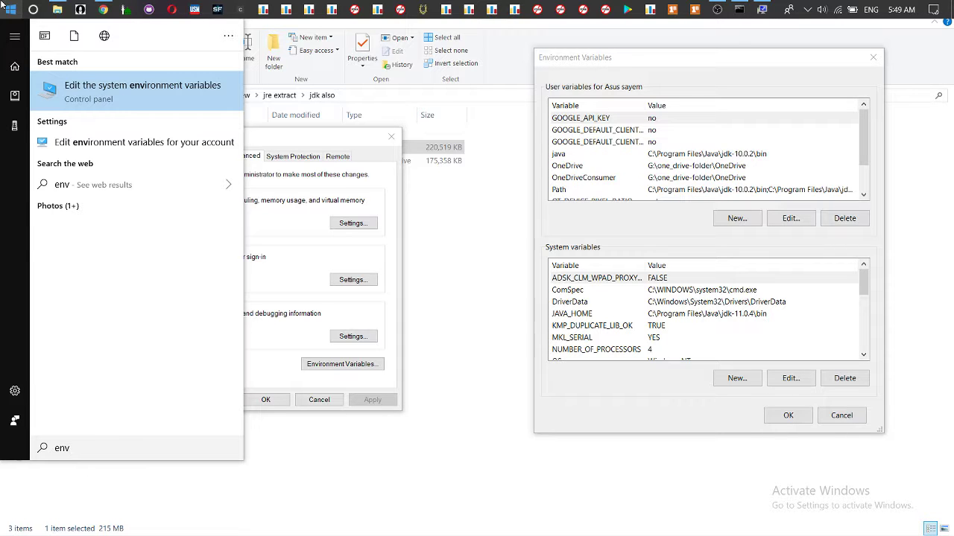
pyautogui.click(480, 384)
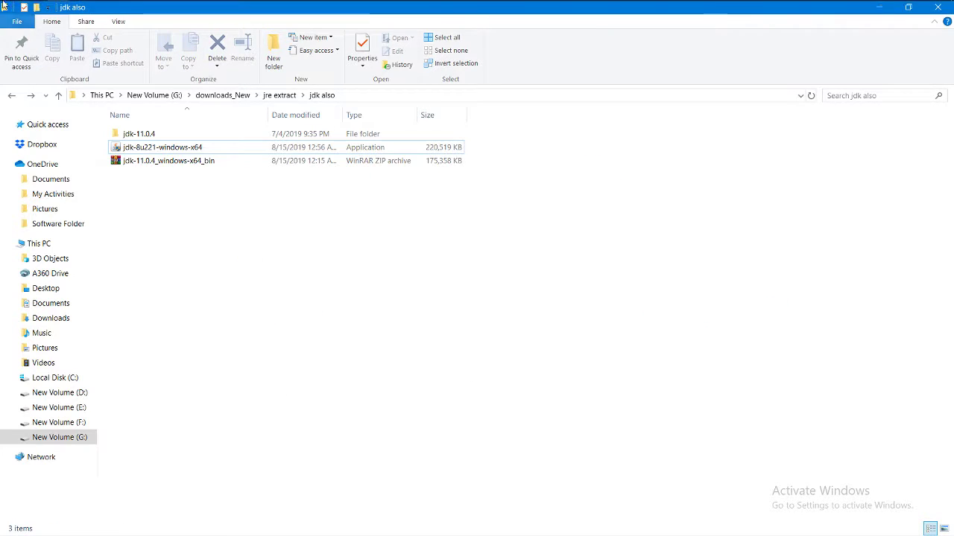
pyautogui.click(760, 9)
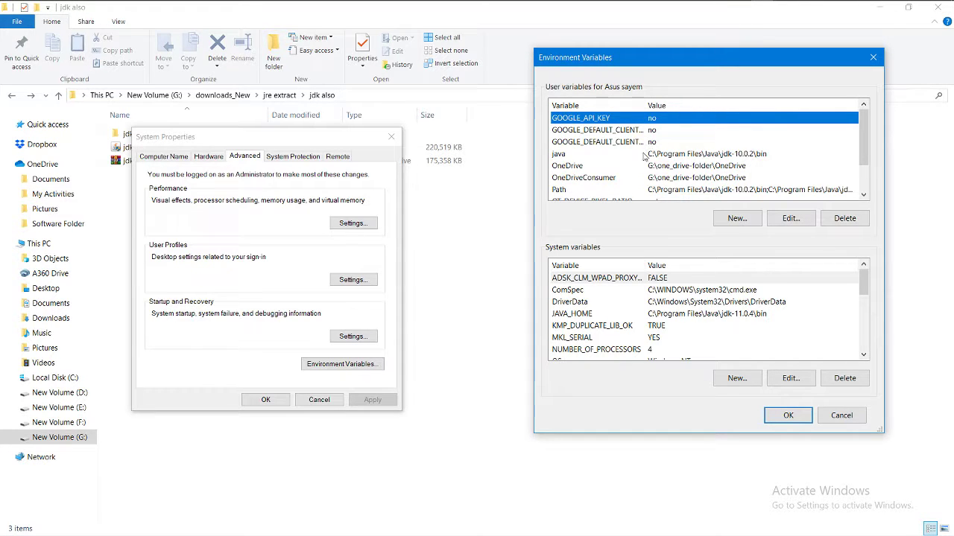
# Step: Examine the user variables, selecting the java variable to read its JDK bin path
pyautogui.scroll(-4, 644, 285)
pyautogui.scroll(4, 643, 284)
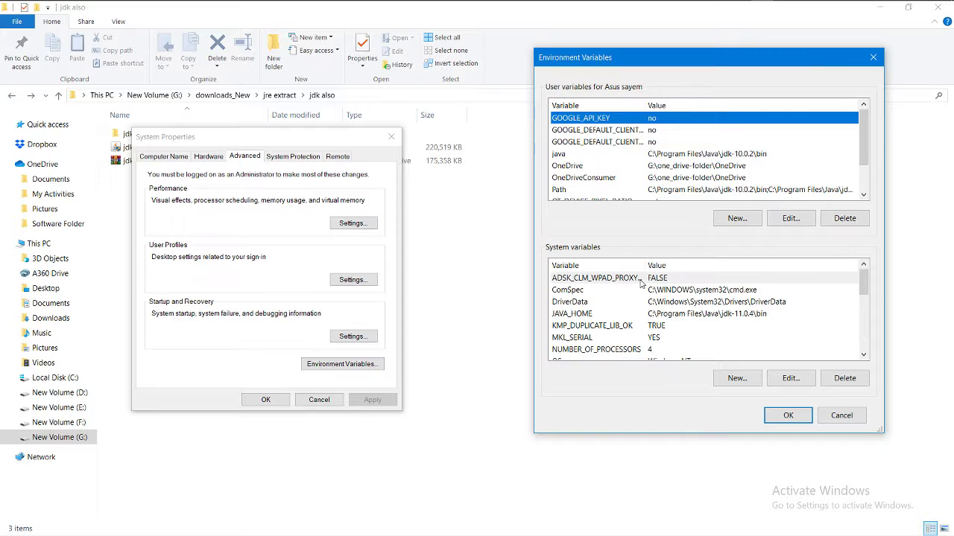
pyautogui.click(611, 157)
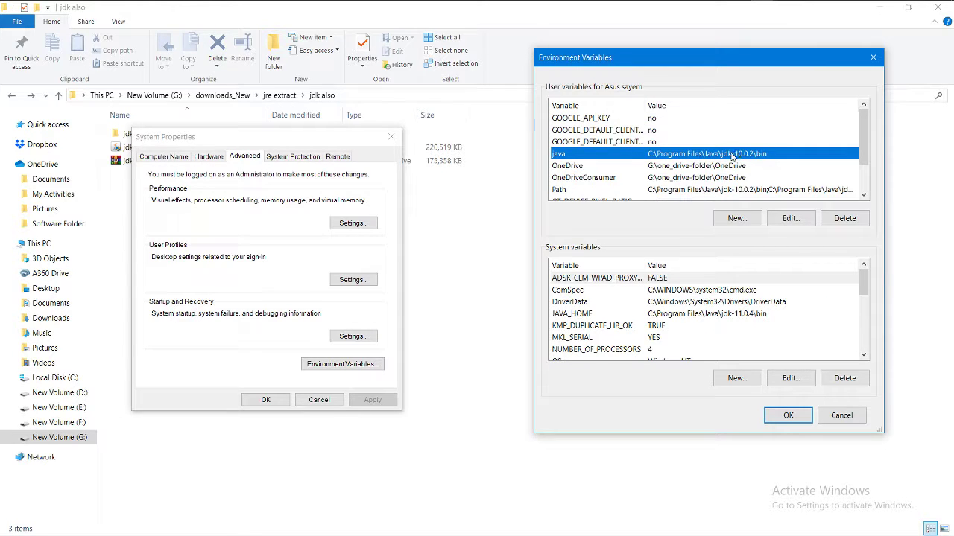
pyautogui.scroll(-1, 732, 156)
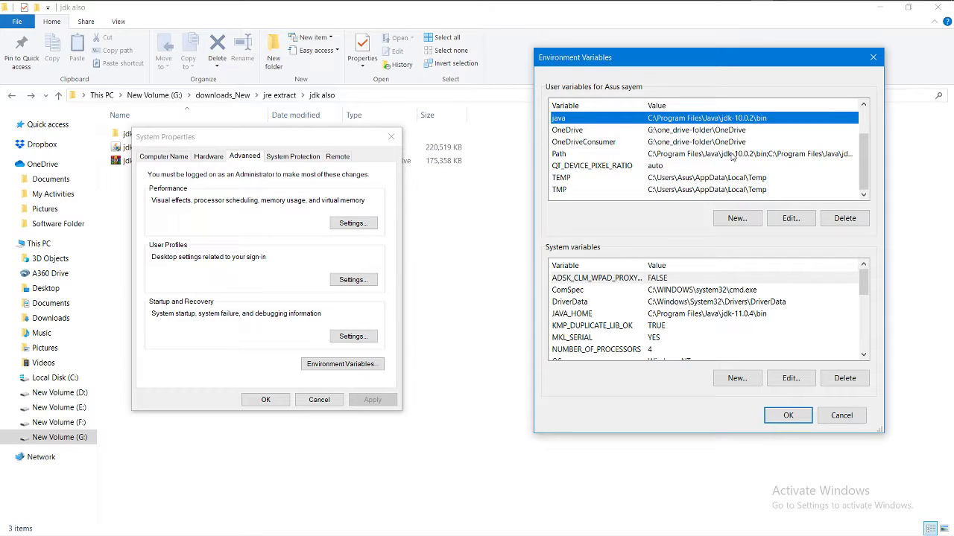
# Step: Open the user Path variable for editing, inspect its jdk-10.0.2 and jdk-11.0.4 bin entries, and close the editor
pyautogui.click(625, 157)
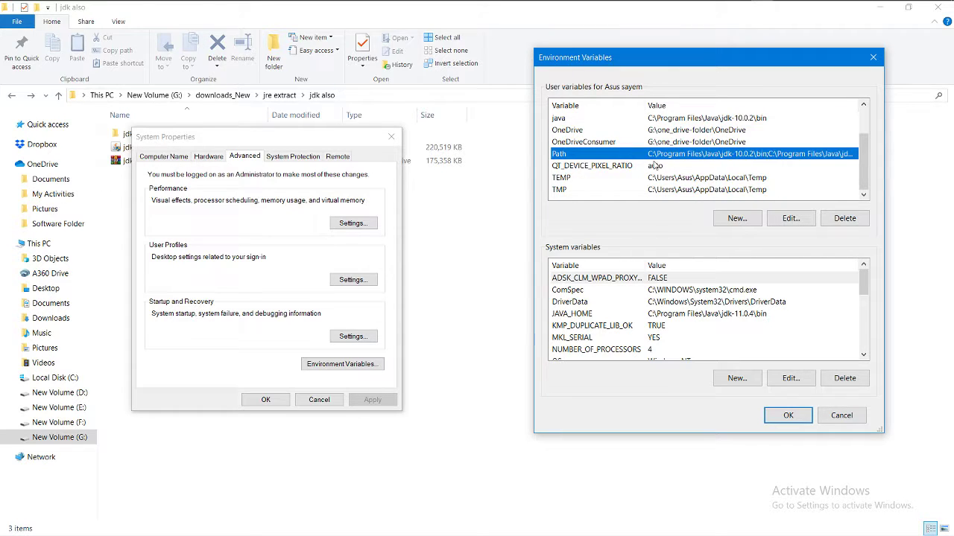
pyautogui.click(790, 219)
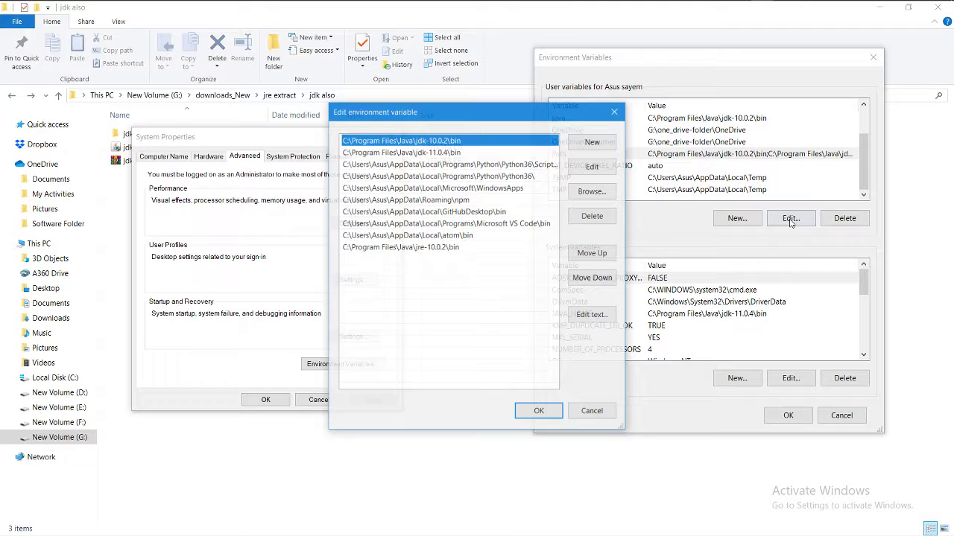
pyautogui.click(440, 152)
pyautogui.doubleClick(450, 140)
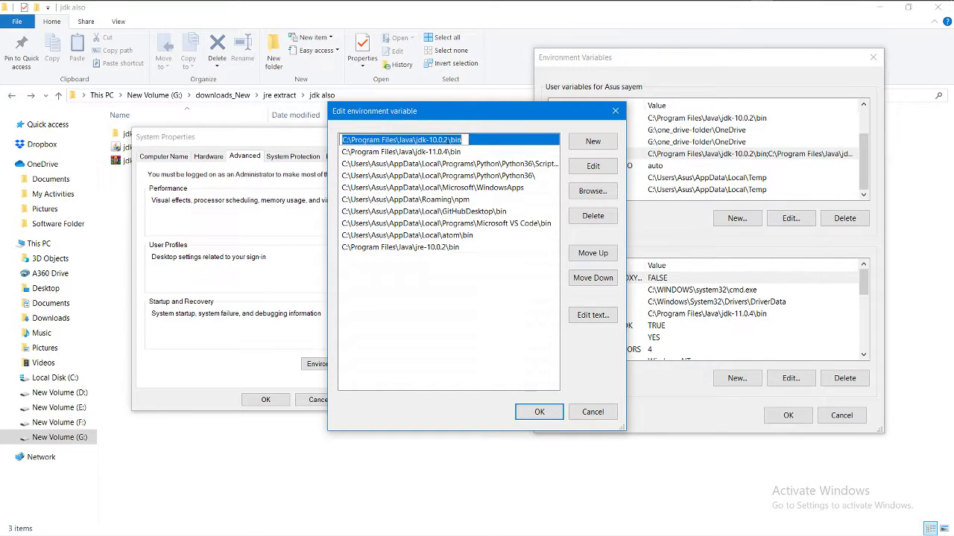
pyautogui.click(450, 154)
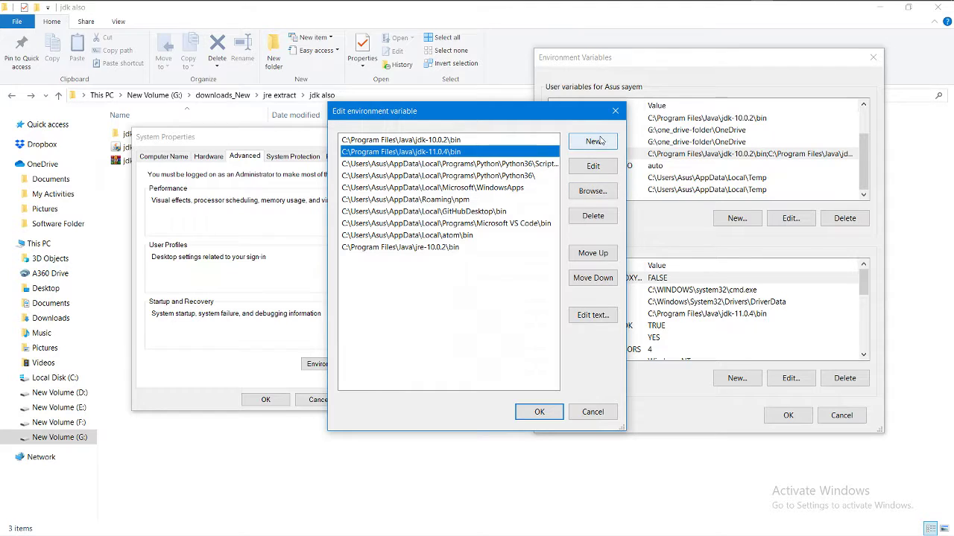
pyautogui.click(539, 411)
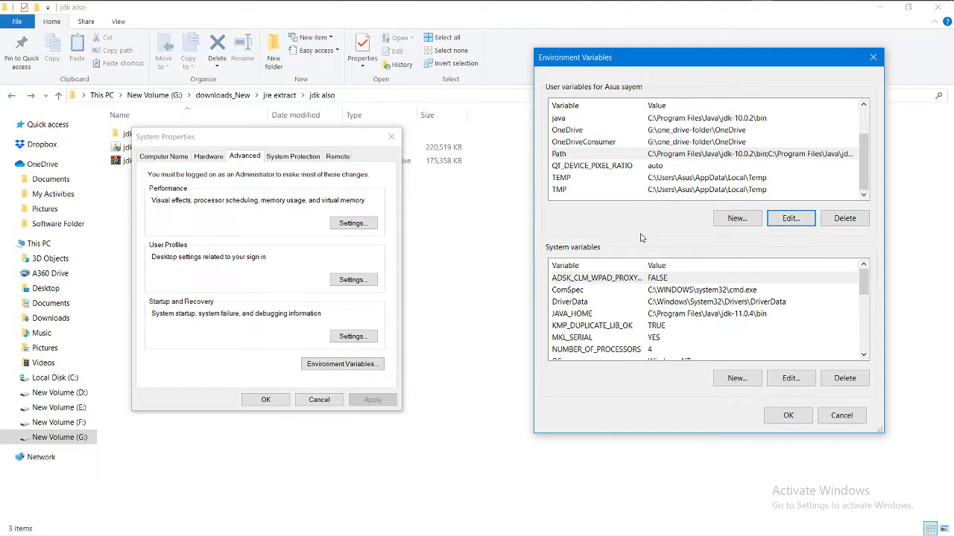
# Step: Look through the system variables and select JAVA_HOME to read its JDK bin path
pyautogui.scroll(-2, 667, 287)
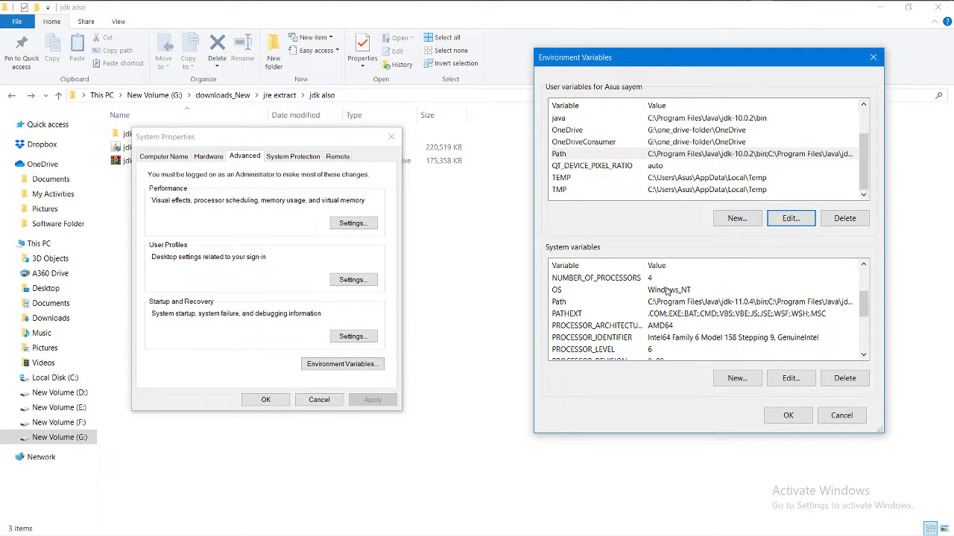
pyautogui.scroll(-2, 666, 292)
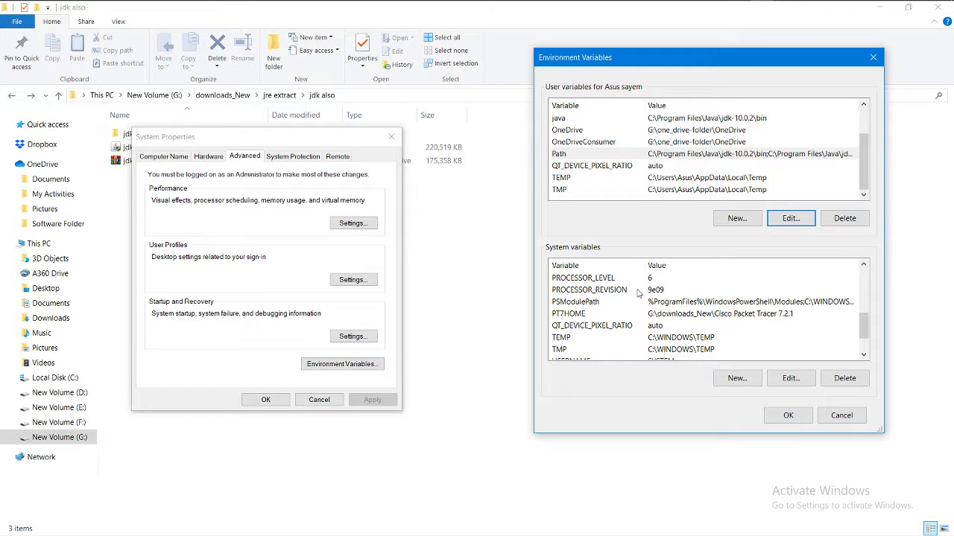
pyautogui.scroll(4, 617, 308)
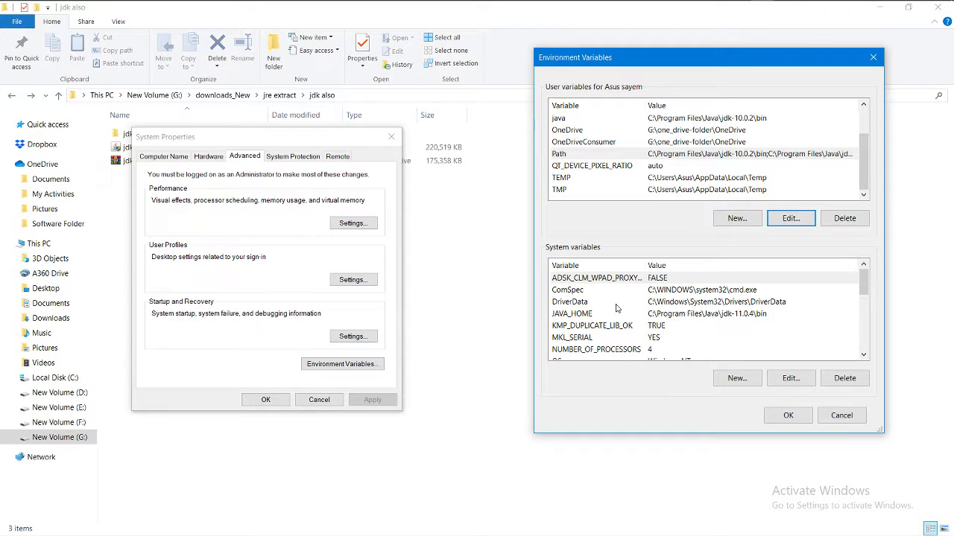
pyautogui.scroll(-2, 616, 307)
pyautogui.scroll(-2, 585, 319)
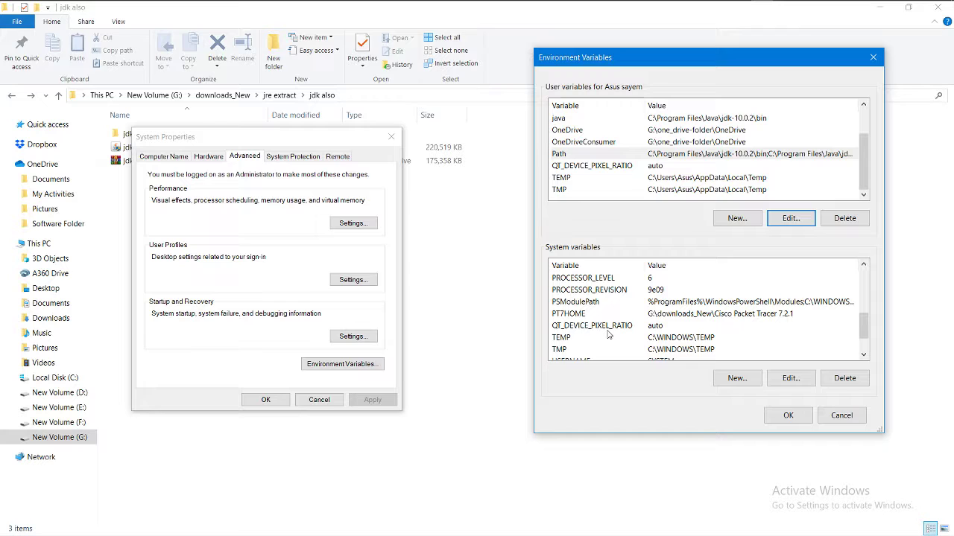
pyautogui.scroll(-1, 632, 333)
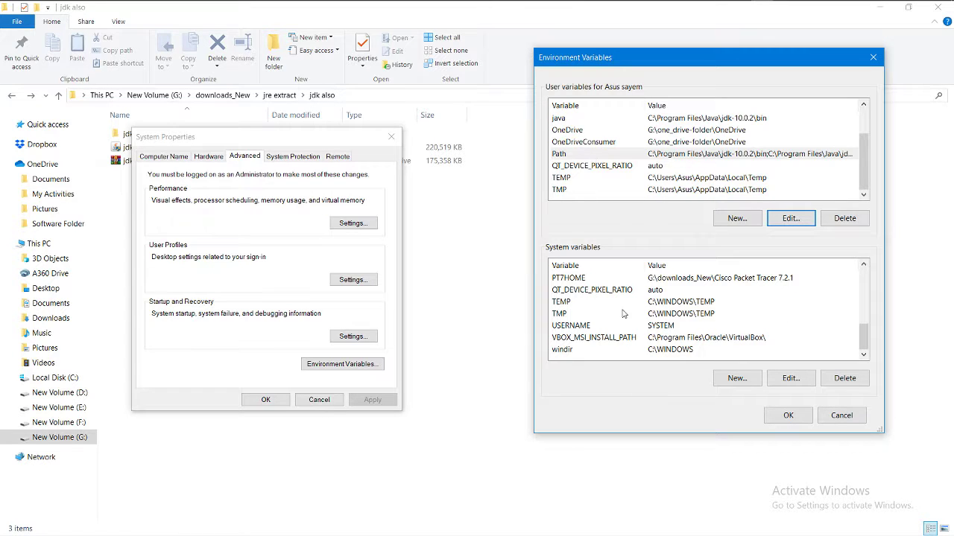
pyautogui.scroll(5, 624, 322)
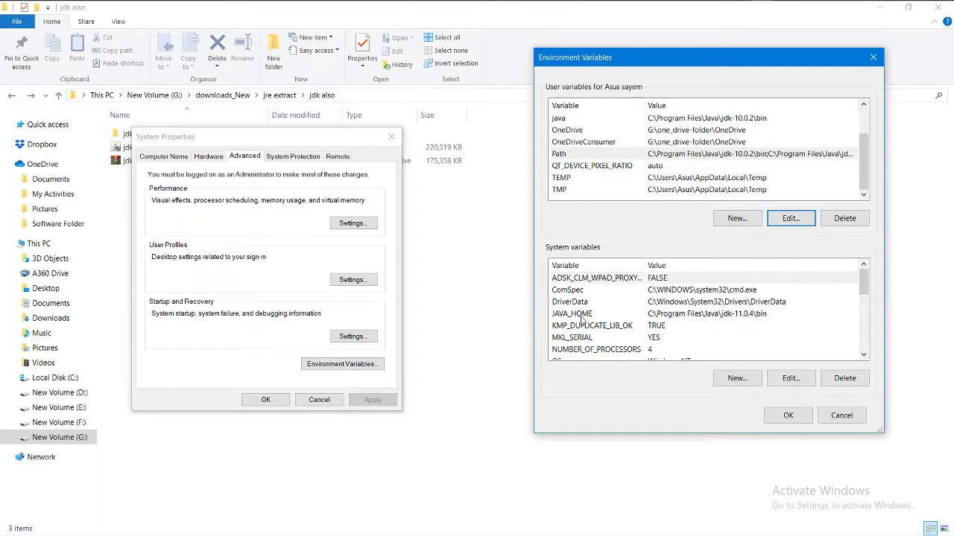
pyautogui.click(582, 316)
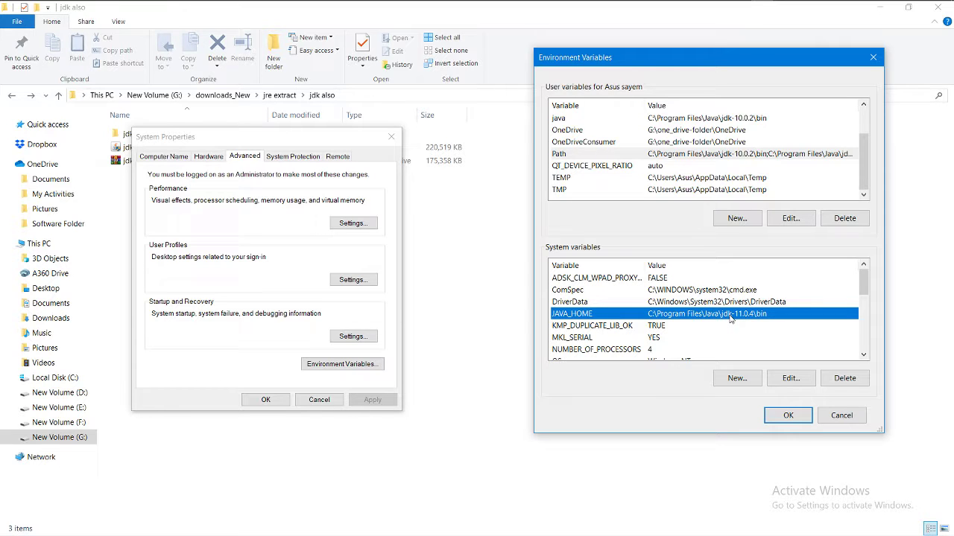
# Step: Open the system Path variable for editing, inspect its Java and other entries, and close all the environment dialogs
pyautogui.scroll(-4, 721, 322)
pyautogui.scroll(2, 585, 303)
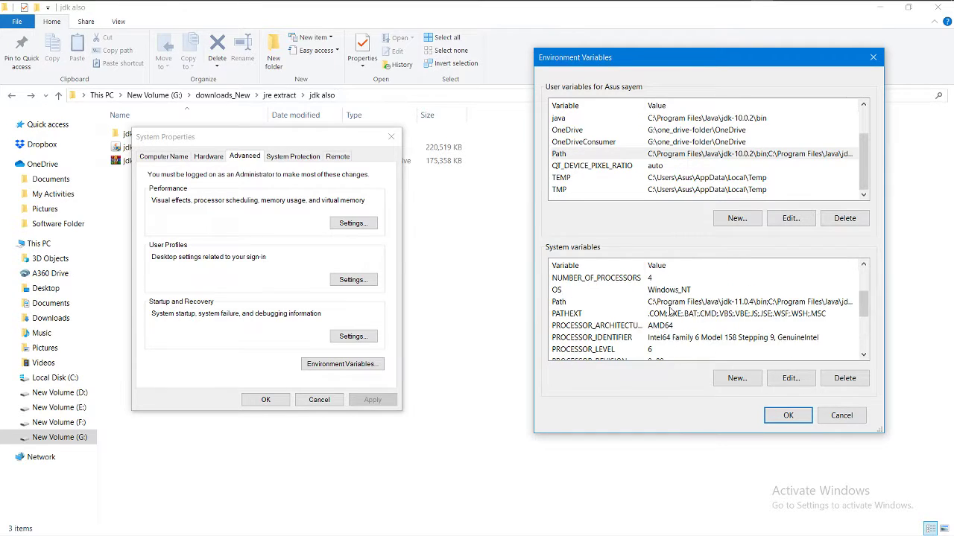
pyautogui.click(585, 303)
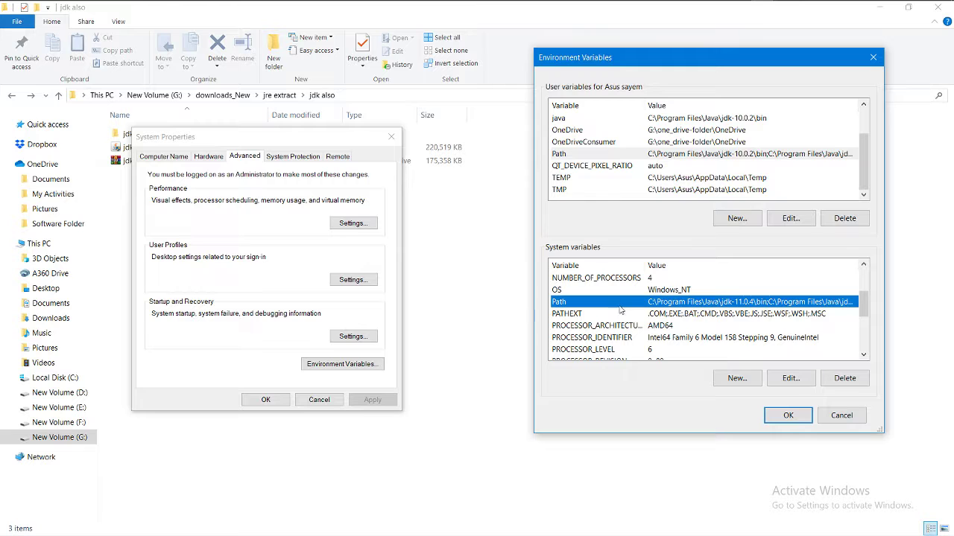
pyautogui.click(789, 377)
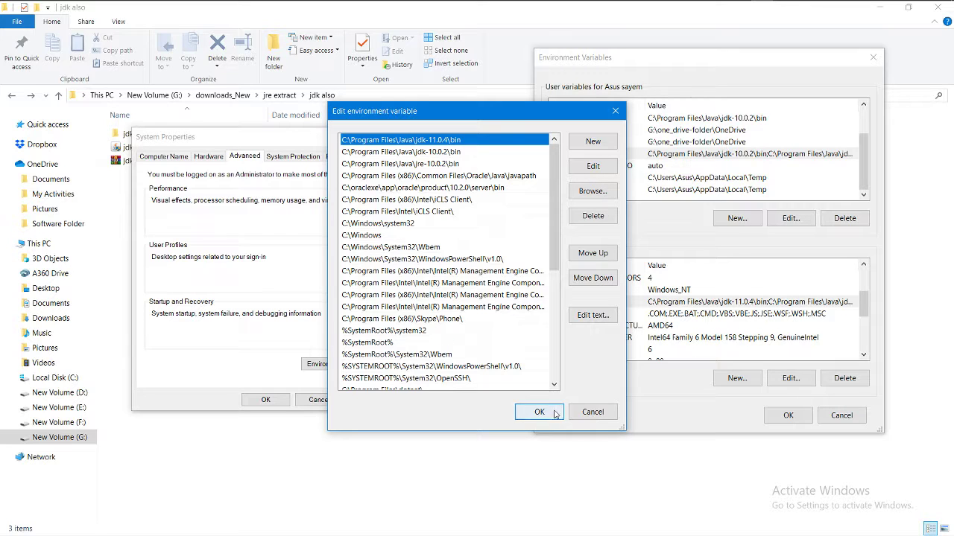
pyautogui.click(450, 153)
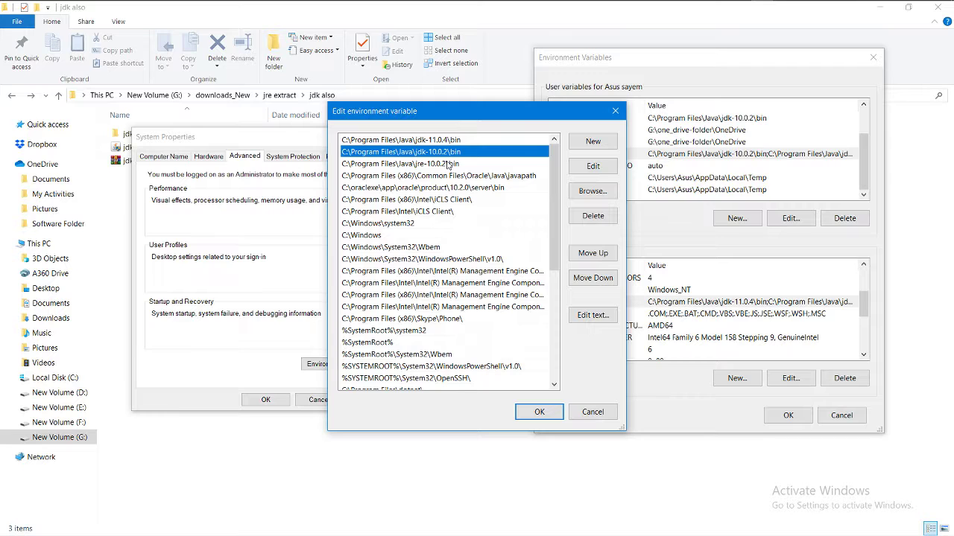
pyautogui.click(460, 200)
pyautogui.click(442, 319)
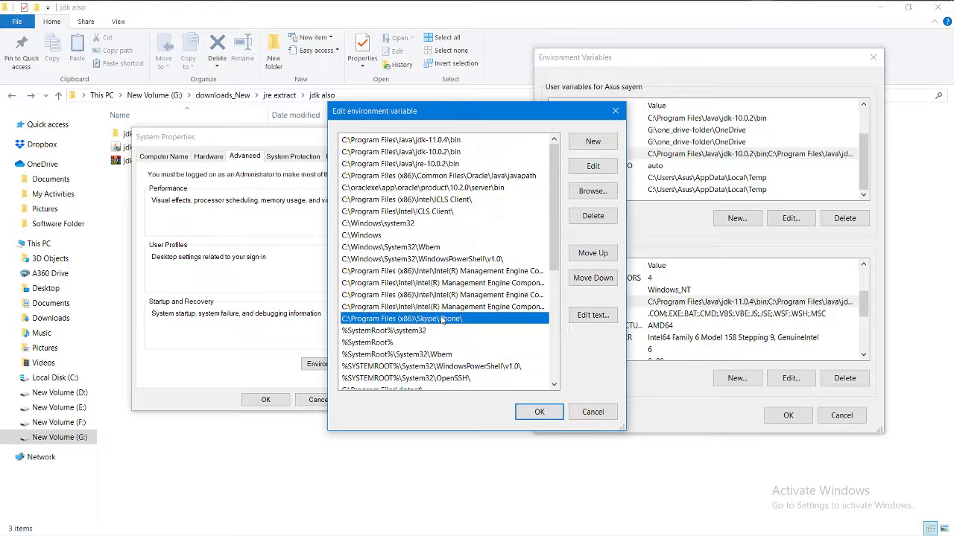
pyautogui.click(538, 413)
pyautogui.click(787, 415)
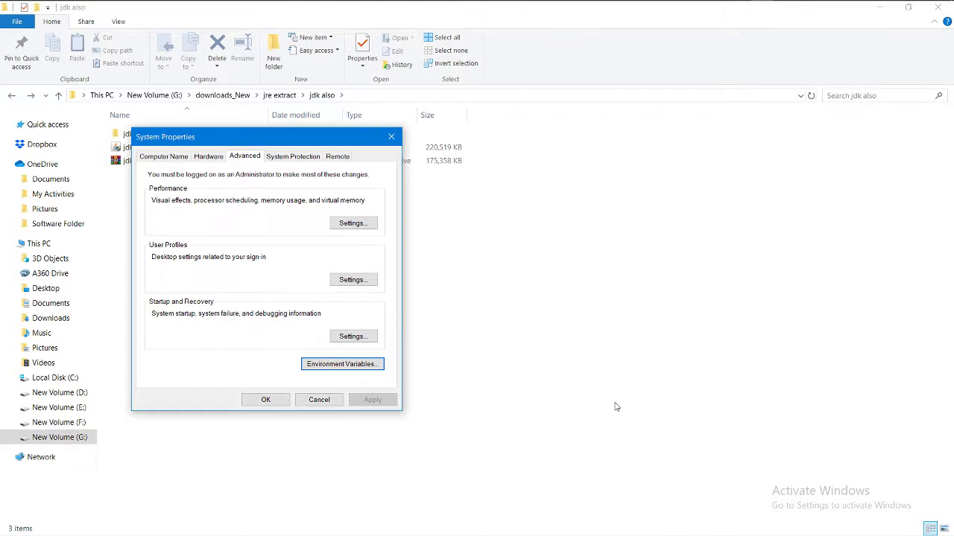
pyautogui.click(265, 400)
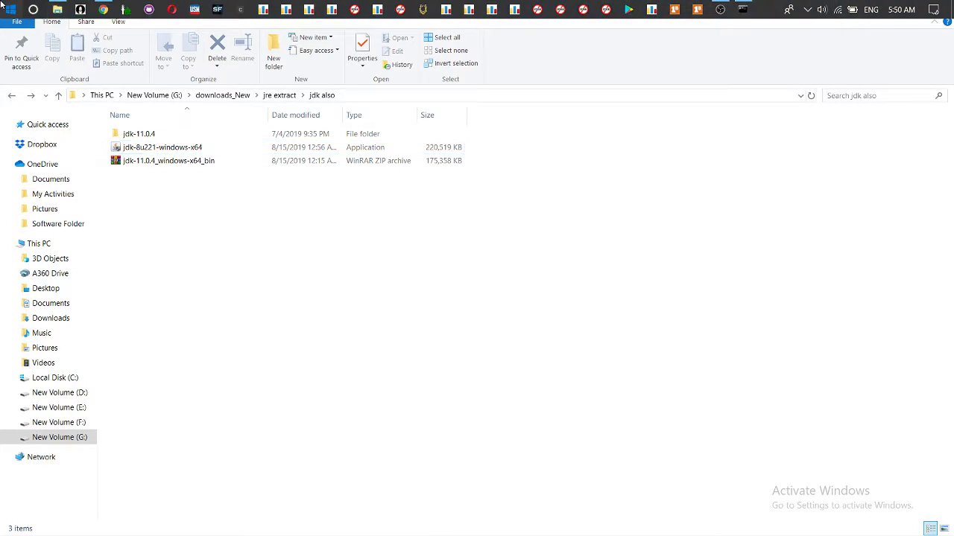
# Step: Switch back to Command Prompt and check the Java compiler version with javac -version
pyautogui.press('super')
pyautogui.click(697, 46)
pyautogui.click(742, 9)
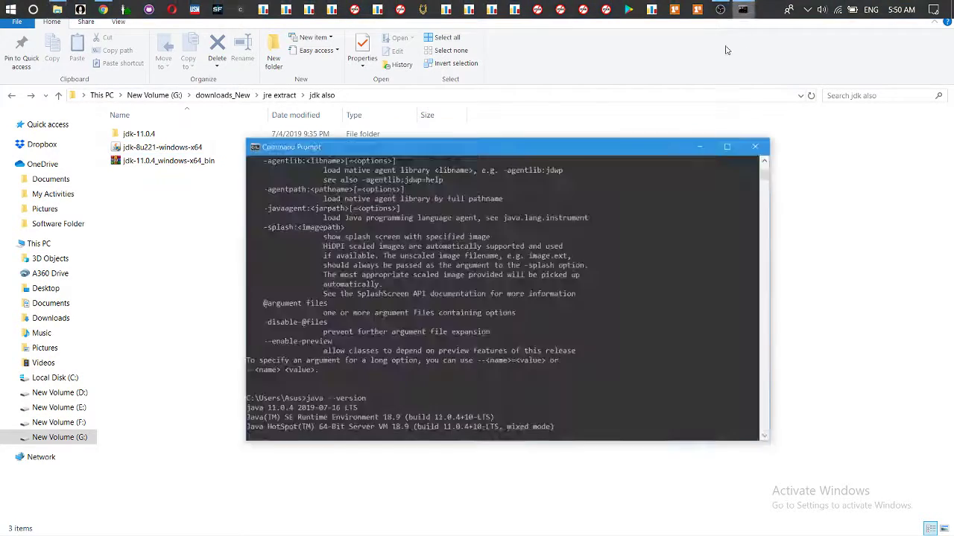
pyautogui.scroll(-5, 531, 353)
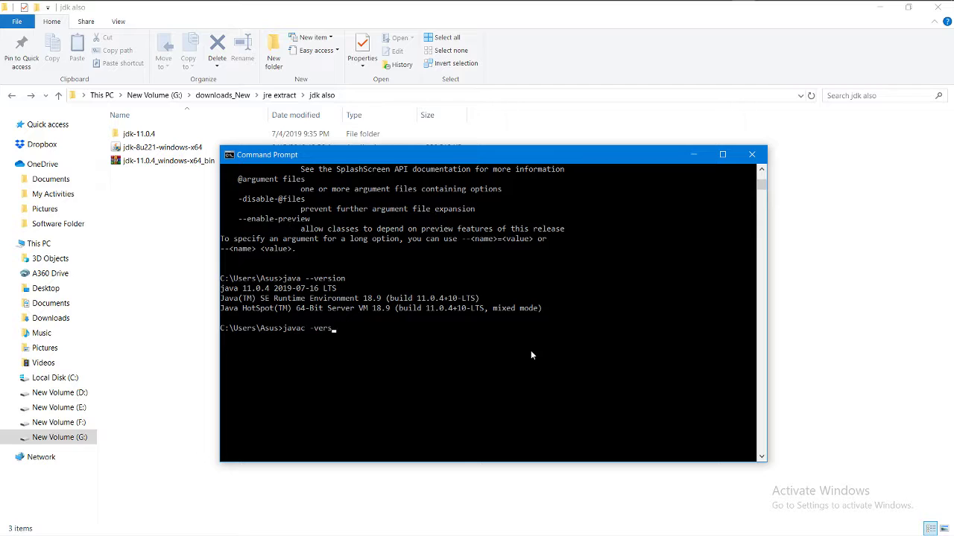
pyautogui.press('Return')
pyautogui.moveTo(931, 4)
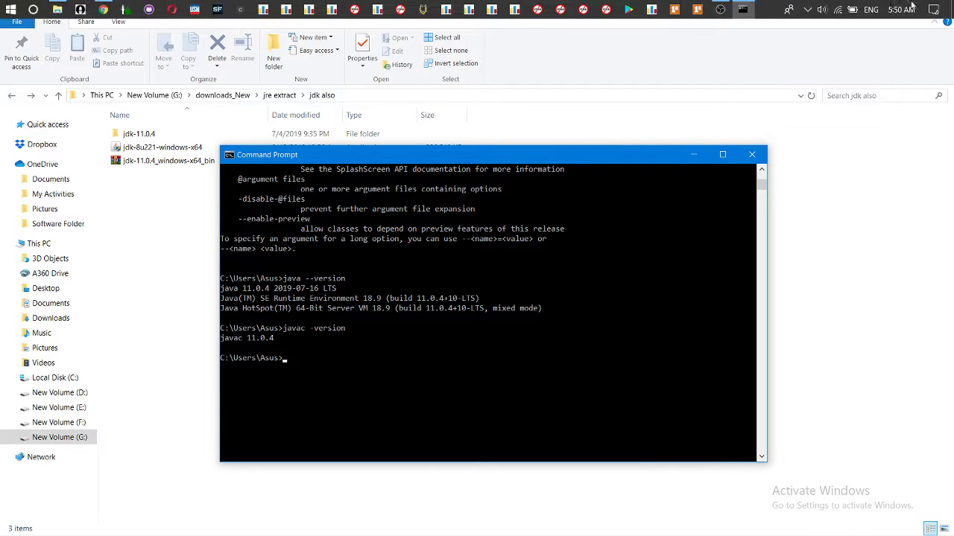
# Step: Switch to File Explorer, open the bin folder inside jdk-11.0.4, and select the javac application
pyautogui.click(57, 9)
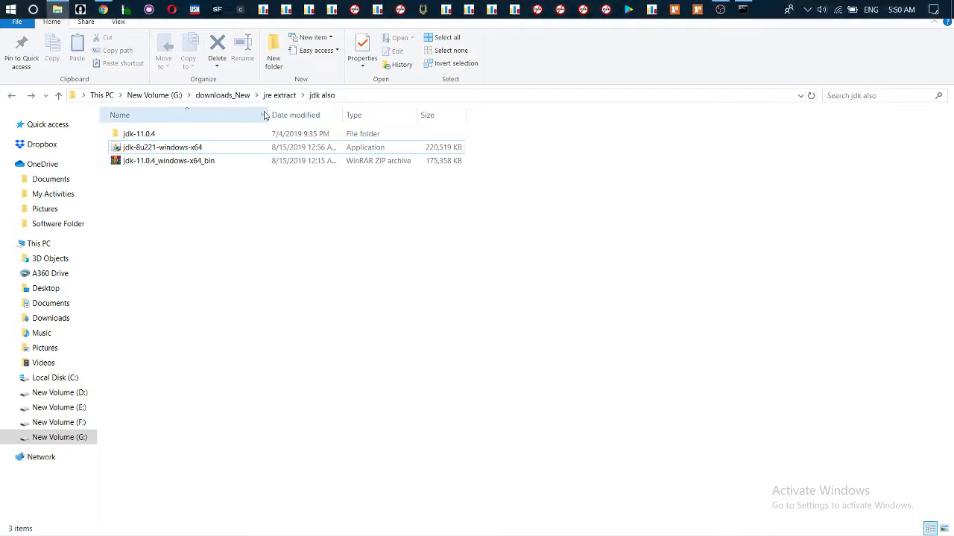
pyautogui.doubleClick(170, 136)
pyautogui.click(170, 138)
pyautogui.doubleClick(169, 138)
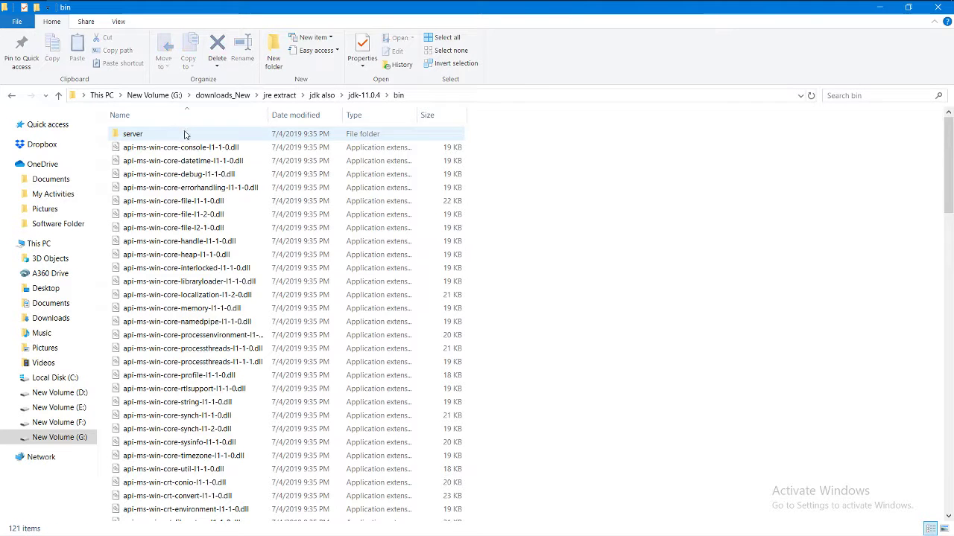
pyautogui.scroll(-20, 171, 300)
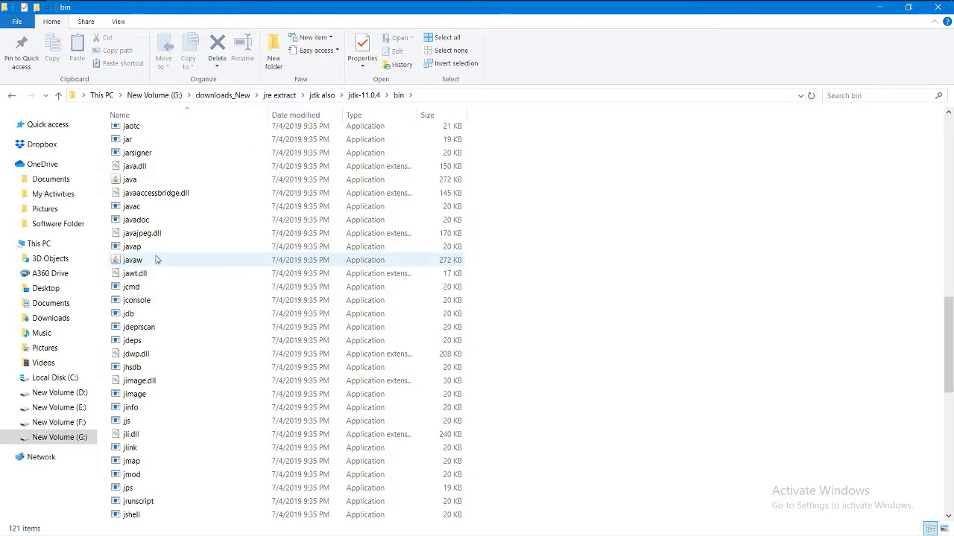
pyautogui.click(149, 209)
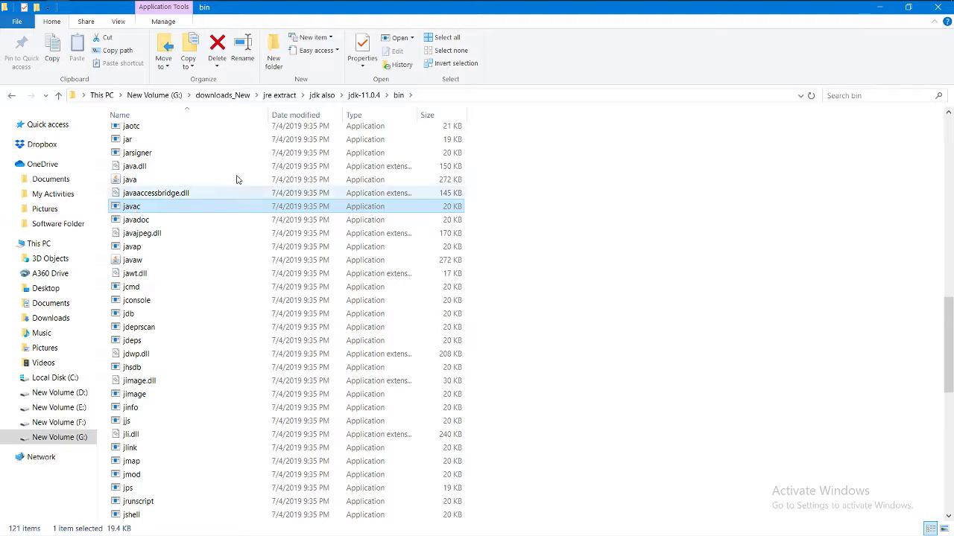
# Step: Copy the full folder path of the jdk-11.0.4 bin directory
pyautogui.click(436, 95)
pyautogui.rightClick(270, 95)
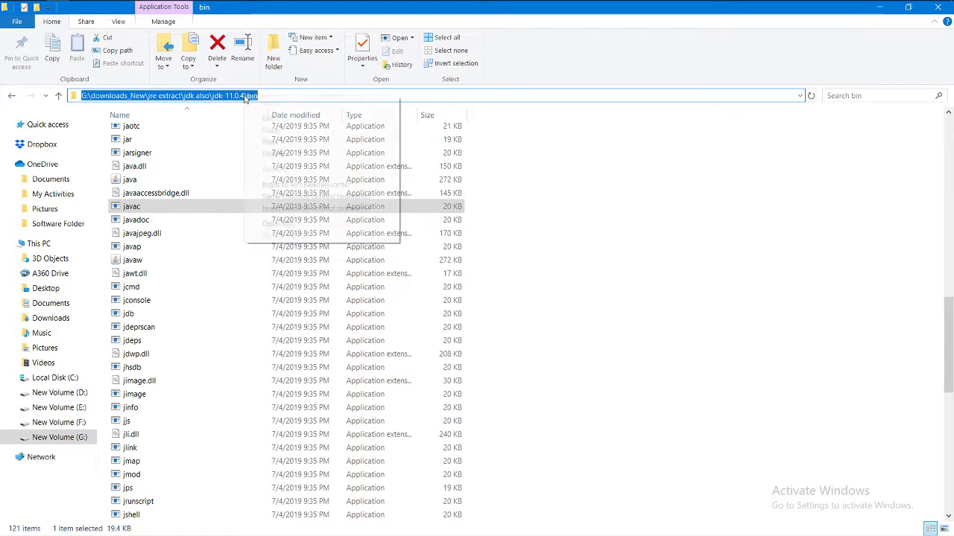
pyautogui.click(270, 128)
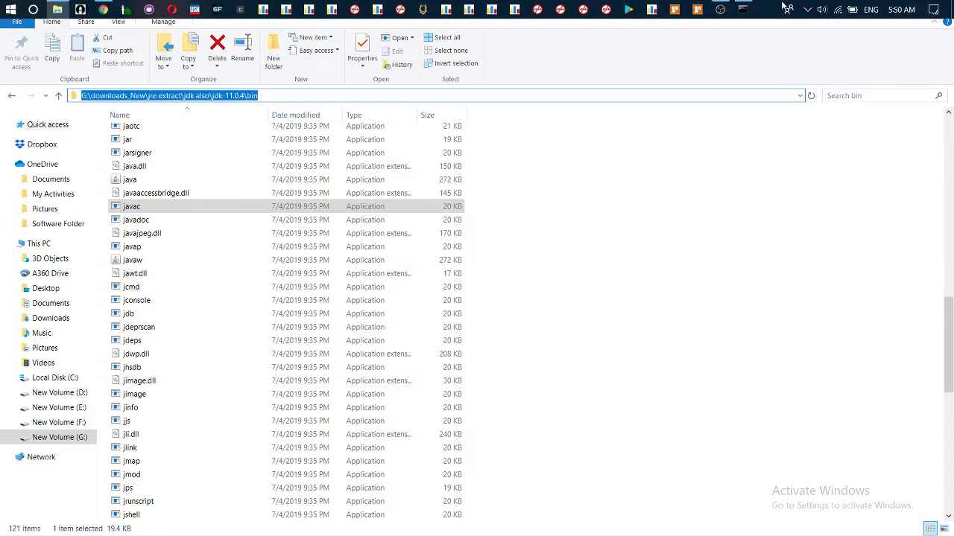
# Step: Search Windows for "environ", open the system environment variables settings, and bring up the Environment Variables dialog
pyautogui.click(6, 7)
pyautogui.click(2, 3)
pyautogui.write('environ')
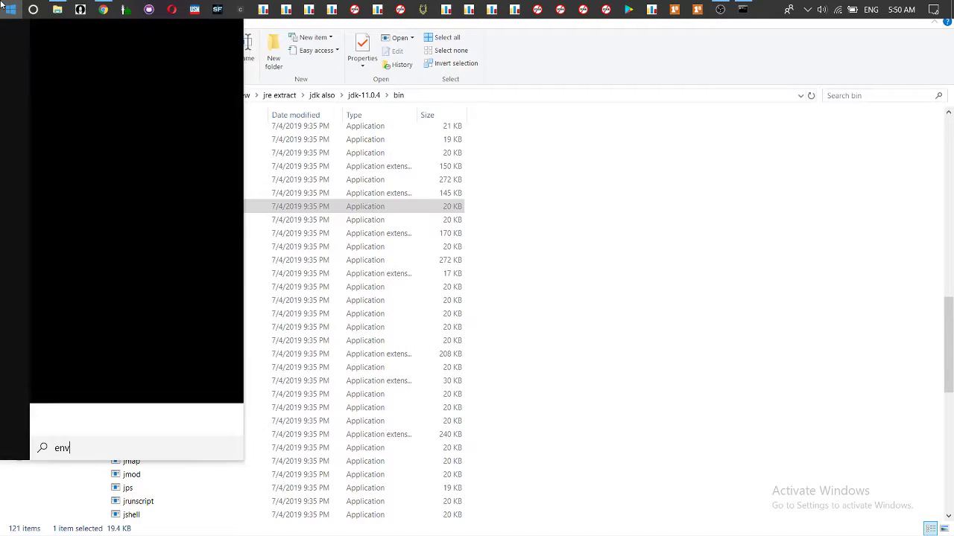
pyautogui.press('Return')
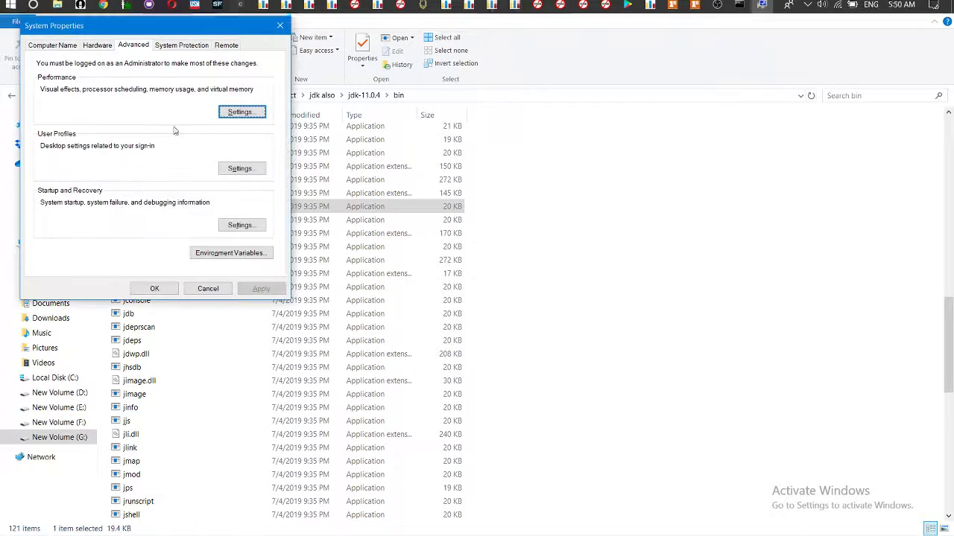
pyautogui.click(257, 252)
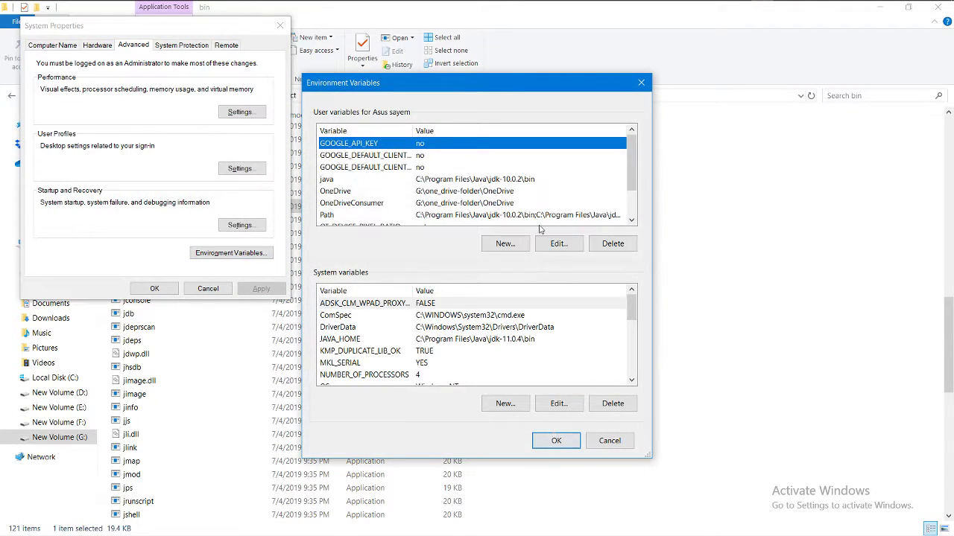
# Step: Find JAVA_HOME among the system variables, open it to inspect its name and value, and close the editor
pyautogui.scroll(-4, 518, 344)
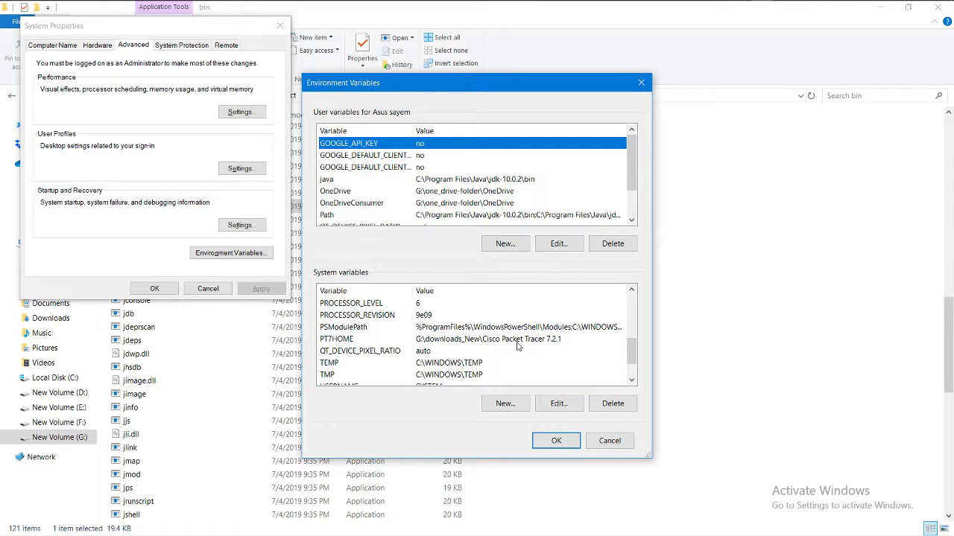
pyautogui.scroll(-1, 387, 338)
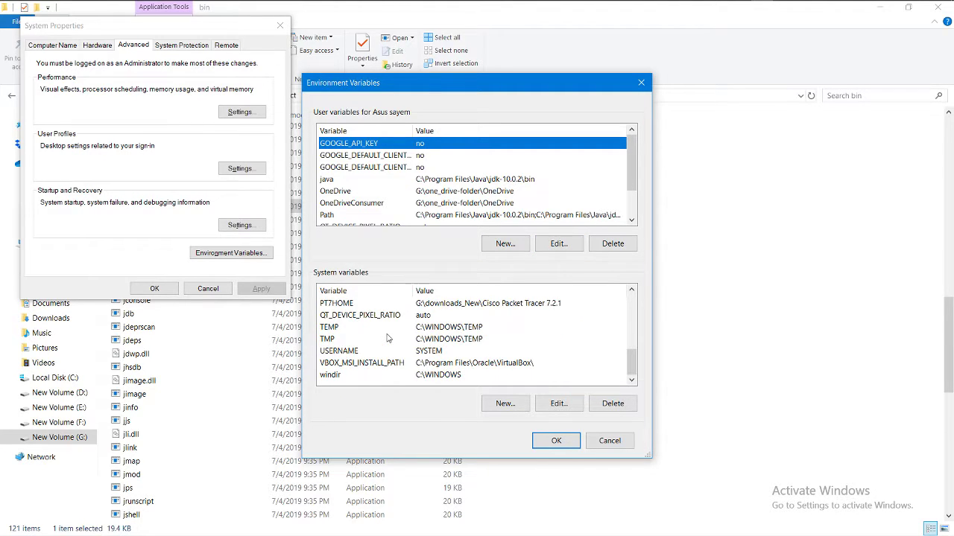
pyautogui.scroll(2, 387, 338)
pyautogui.scroll(-2, 386, 339)
pyautogui.scroll(2, 387, 338)
pyautogui.scroll(2, 400, 373)
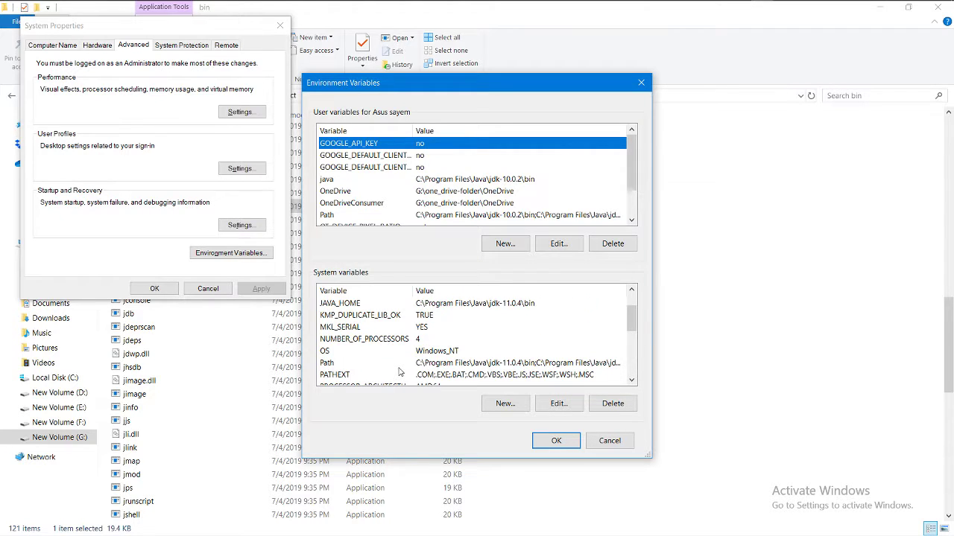
pyautogui.click(409, 306)
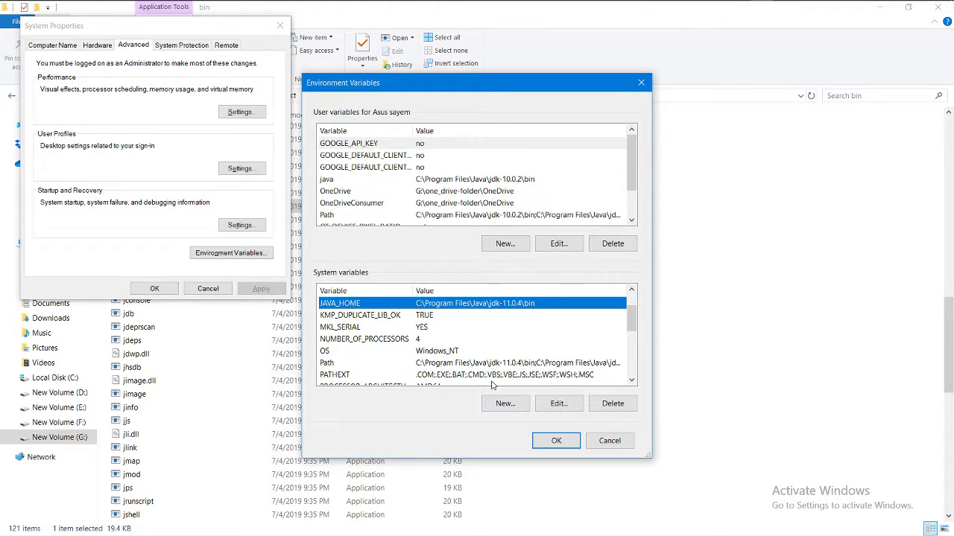
pyautogui.click(551, 404)
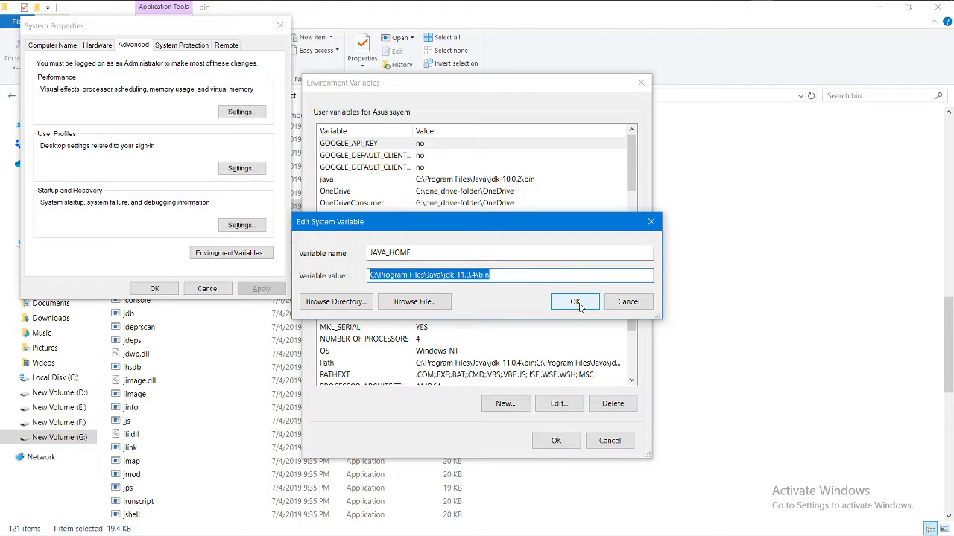
pyautogui.click(575, 302)
# Step: Open and close the system Path editor, close Environment Variables, and move System Properties clear of the file list
pyautogui.click(438, 368)
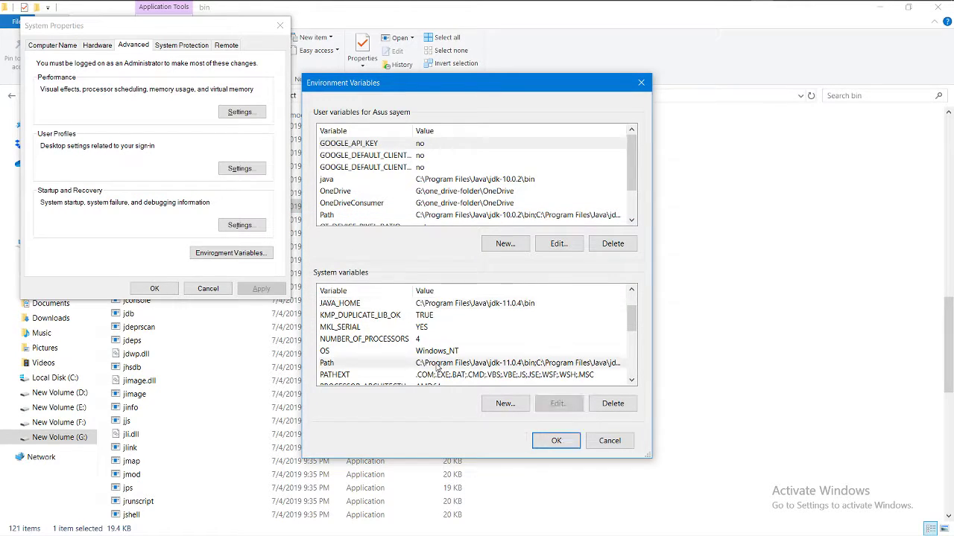
pyautogui.doubleClick(438, 368)
pyautogui.click(538, 412)
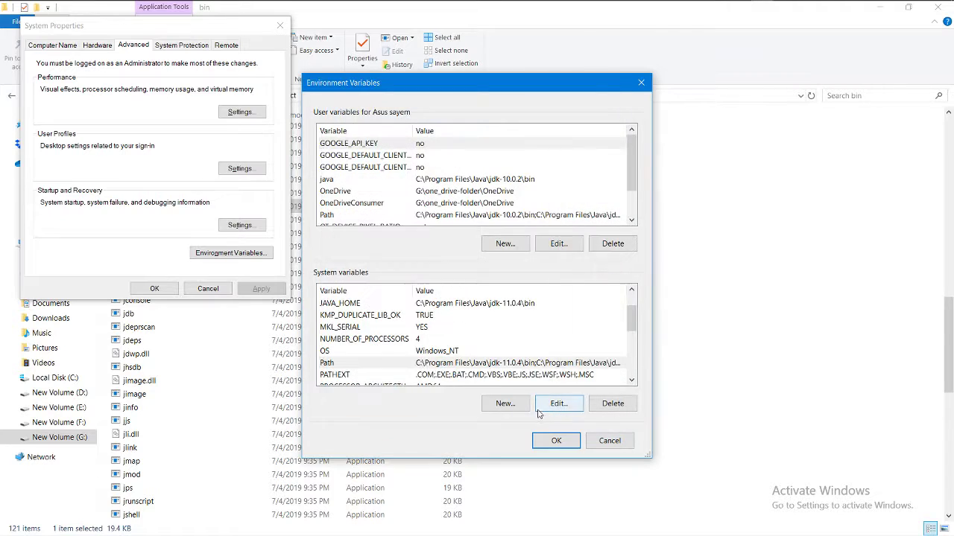
pyautogui.click(556, 440)
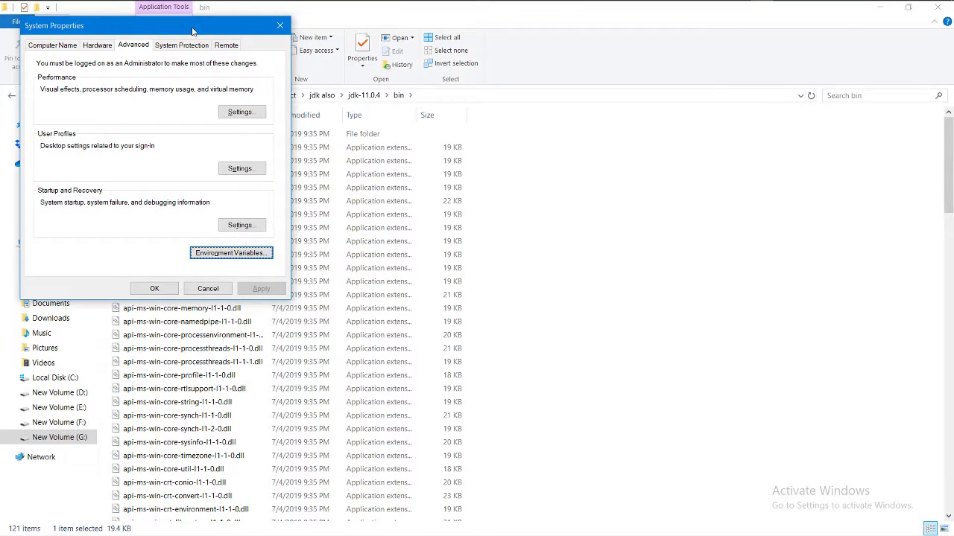
pyautogui.moveTo(192, 30); pyautogui.dragTo(655, 146)
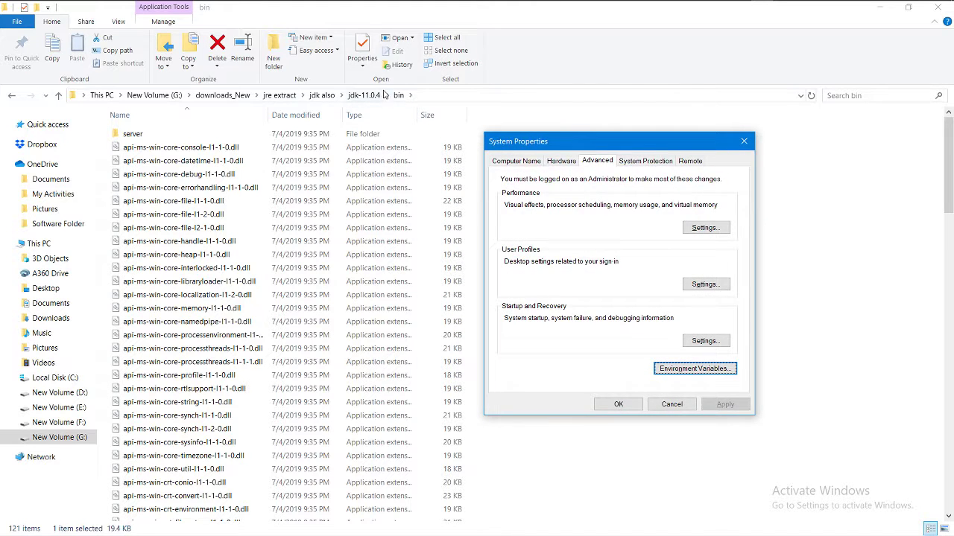
# Step: Browse to the bin folder of jdk-11.0.4 under C:\Program Files\Java
pyautogui.click(431, 96)
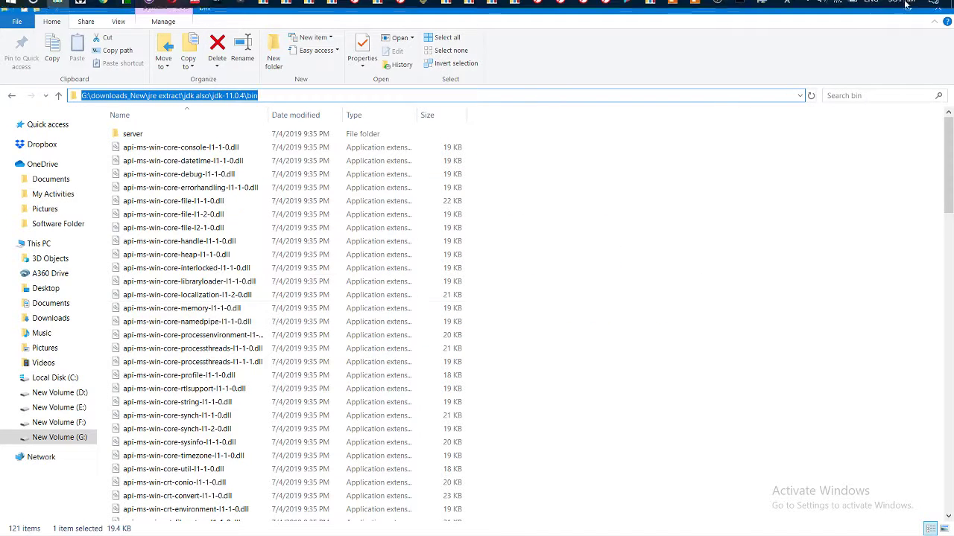
pyautogui.click(763, 9)
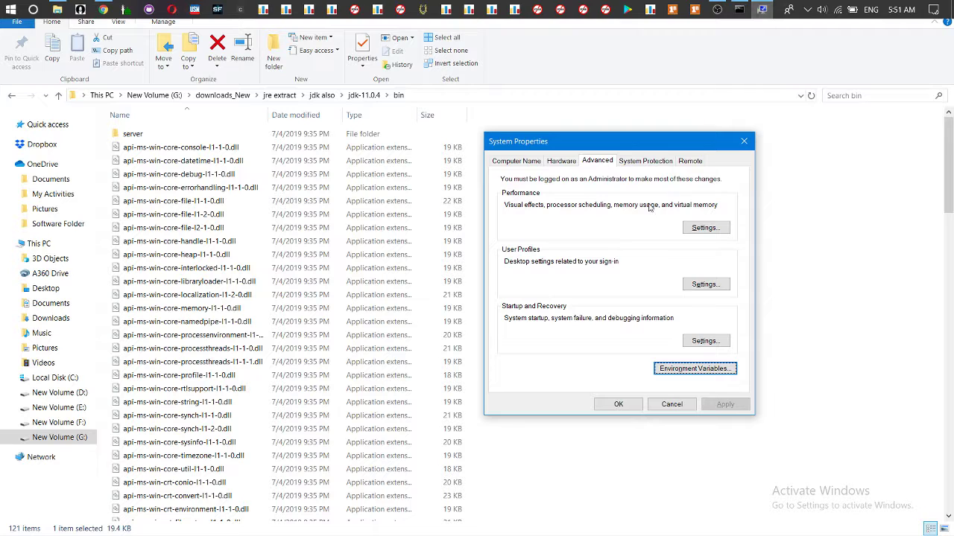
pyautogui.click(52, 378)
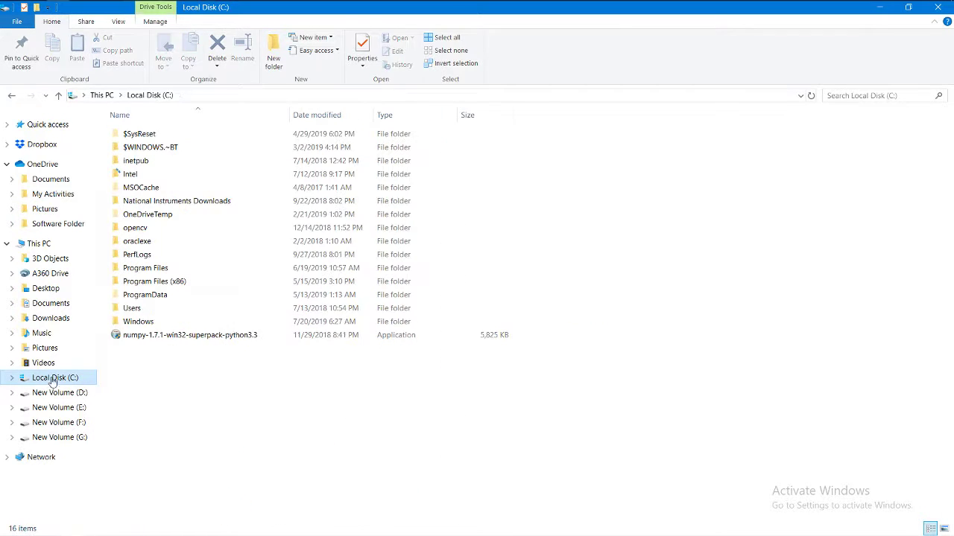
pyautogui.doubleClick(176, 275)
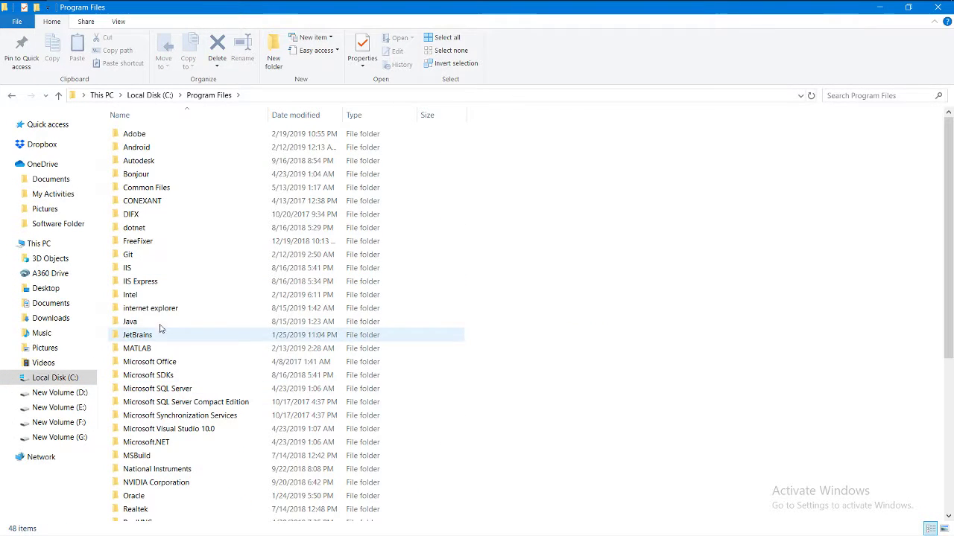
pyautogui.doubleClick(159, 326)
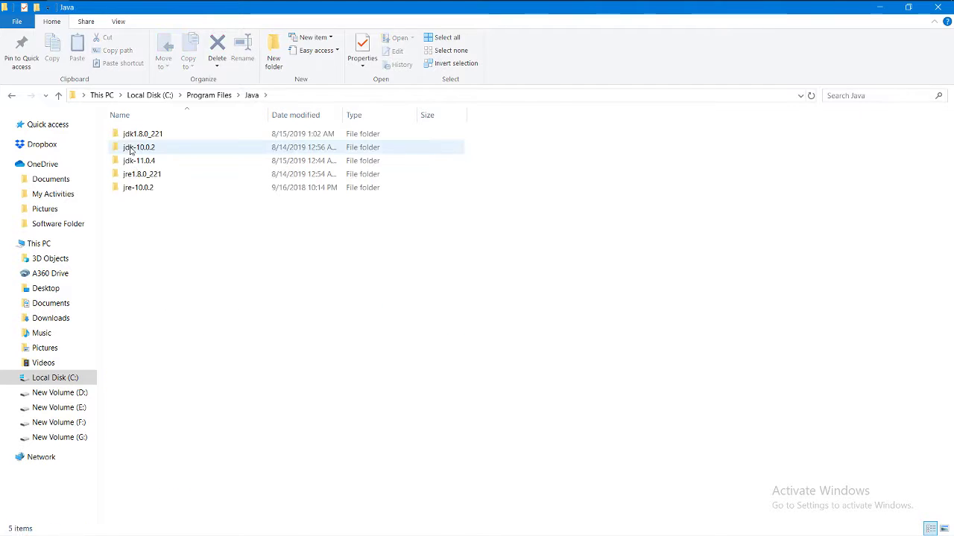
pyautogui.doubleClick(142, 160)
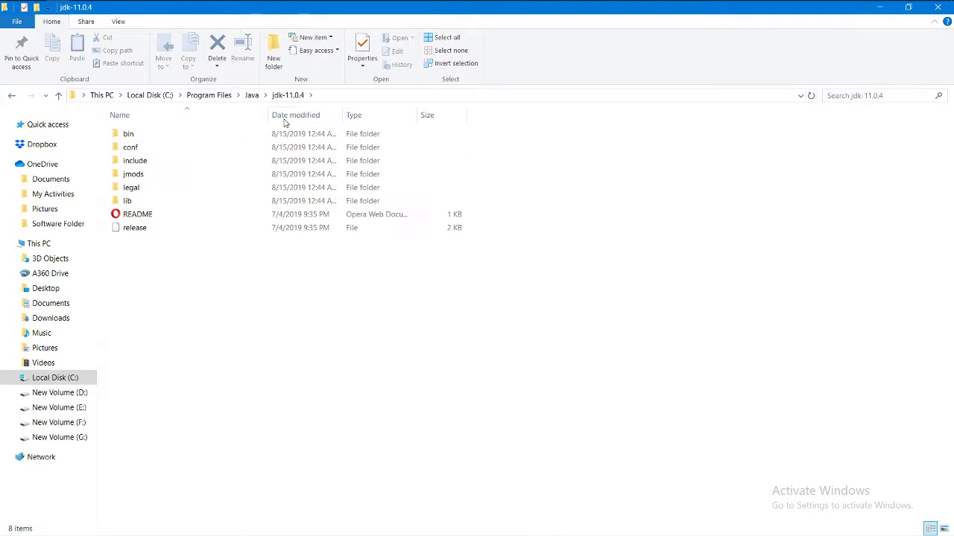
pyautogui.doubleClick(198, 136)
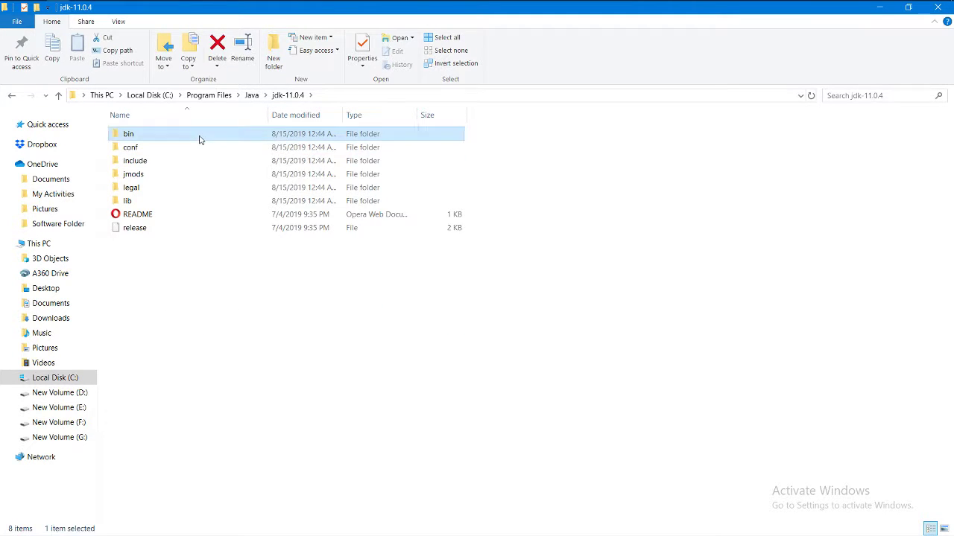
# Step: Copy the full path C:\Program Files\Java\jdk-11.0.4\bin of the open folder
pyautogui.click(358, 95)
pyautogui.rightClick(206, 95)
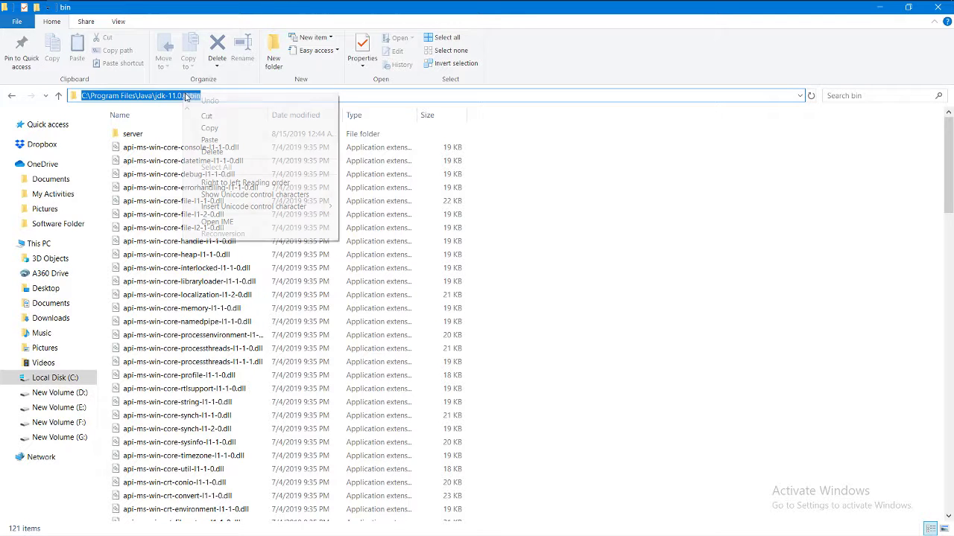
pyautogui.click(212, 129)
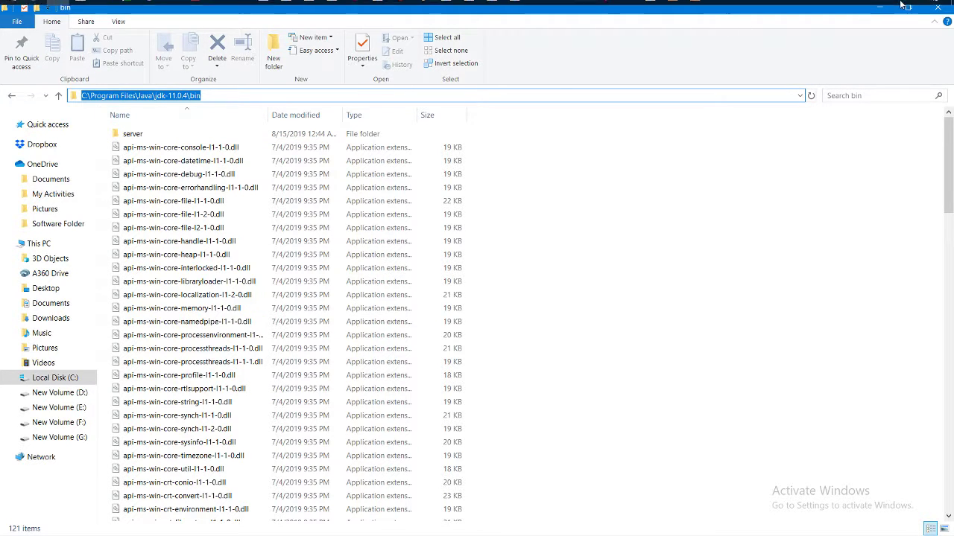
# Step: Return to System Properties, bring up Environment Variables, and open the JAVA_HOME system variable to check it, closing its editor again
pyautogui.click(11, 9)
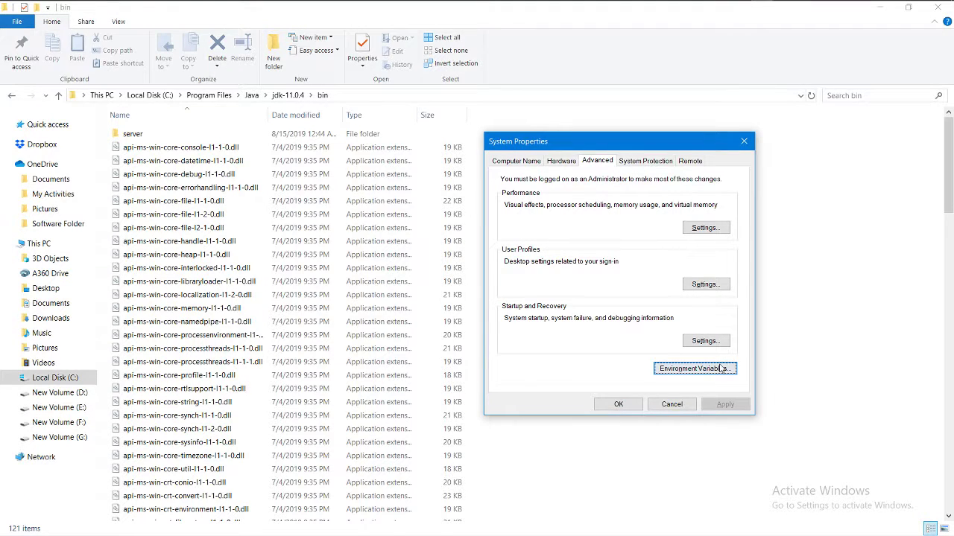
pyautogui.click(721, 369)
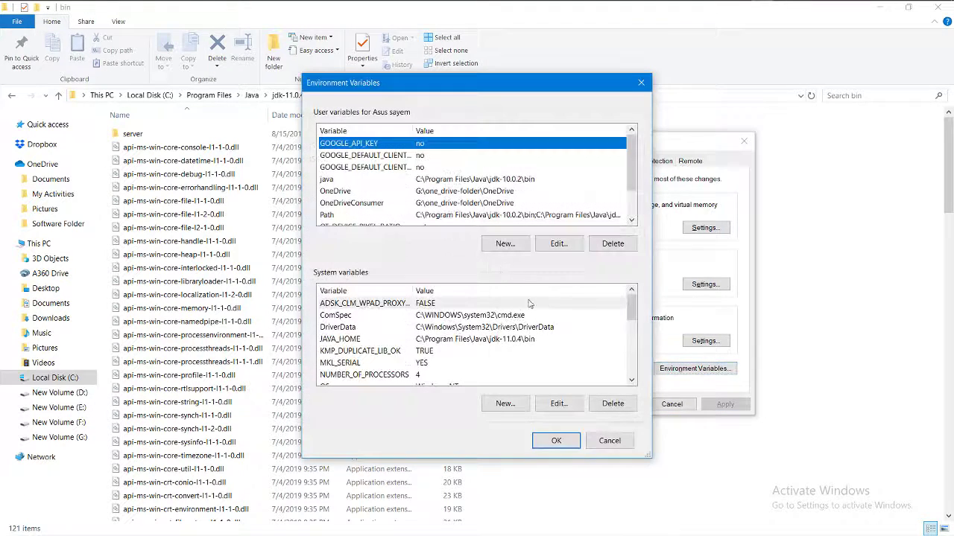
pyautogui.click(491, 344)
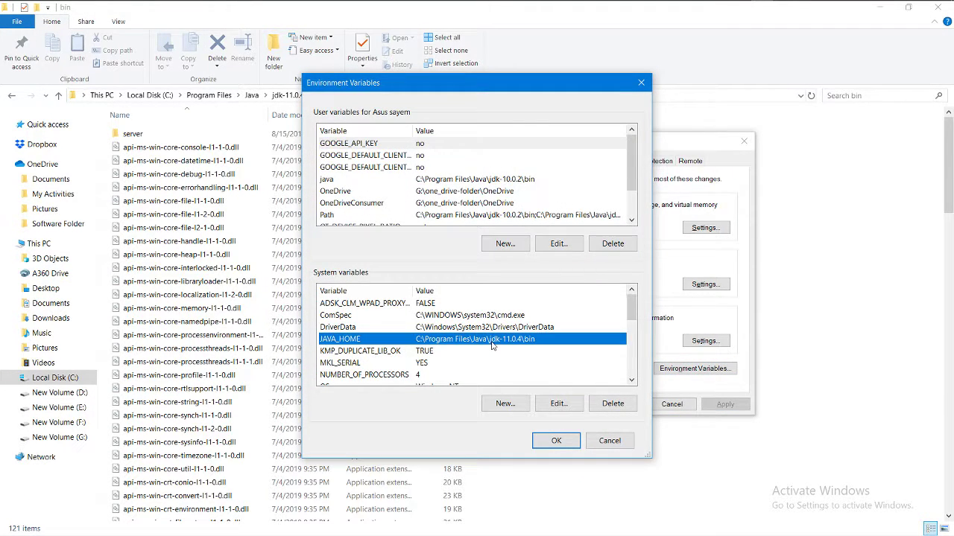
pyautogui.click(559, 403)
pyautogui.click(574, 302)
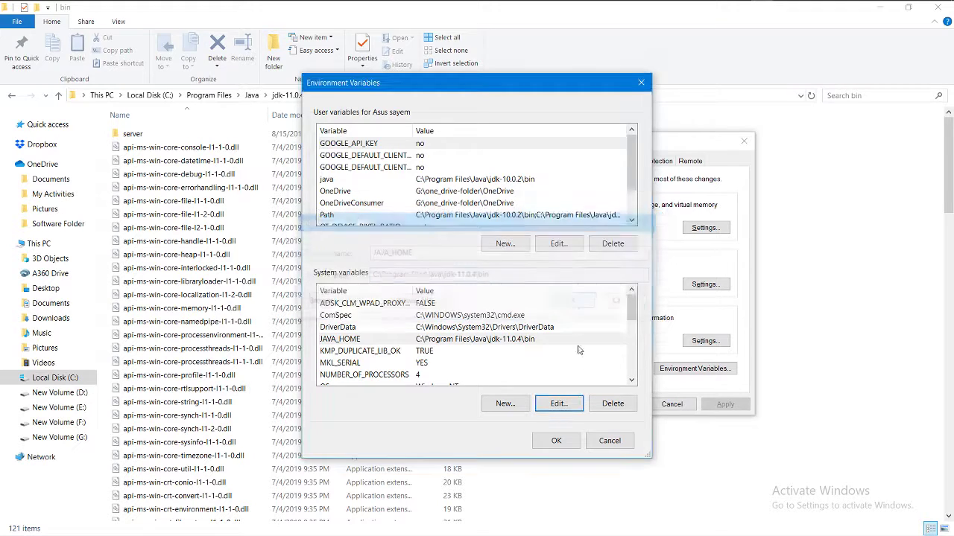
# Step: Look through the remaining system variables, and confirm and close both Environment Variables and System Properties
pyautogui.scroll(-4, 485, 350)
pyautogui.scroll(-1, 468, 340)
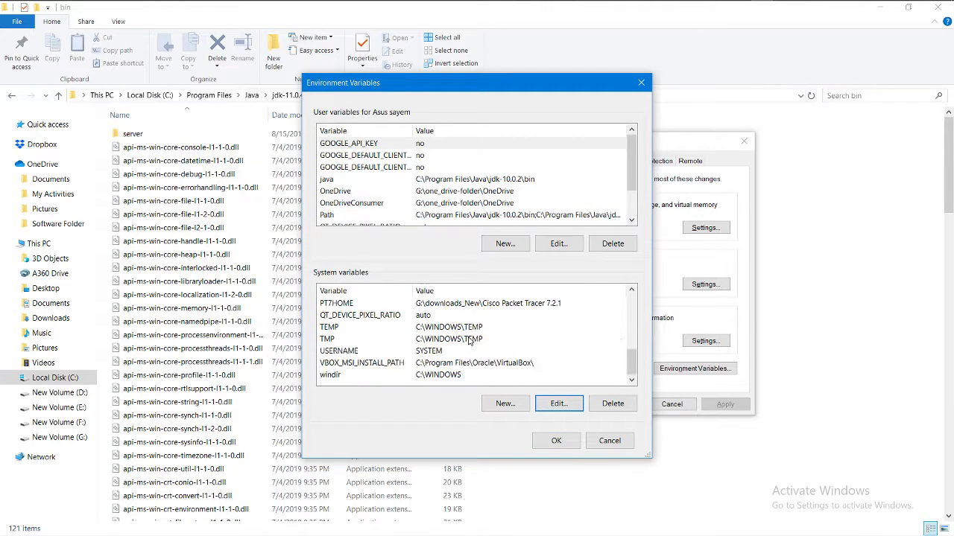
pyautogui.click(471, 364)
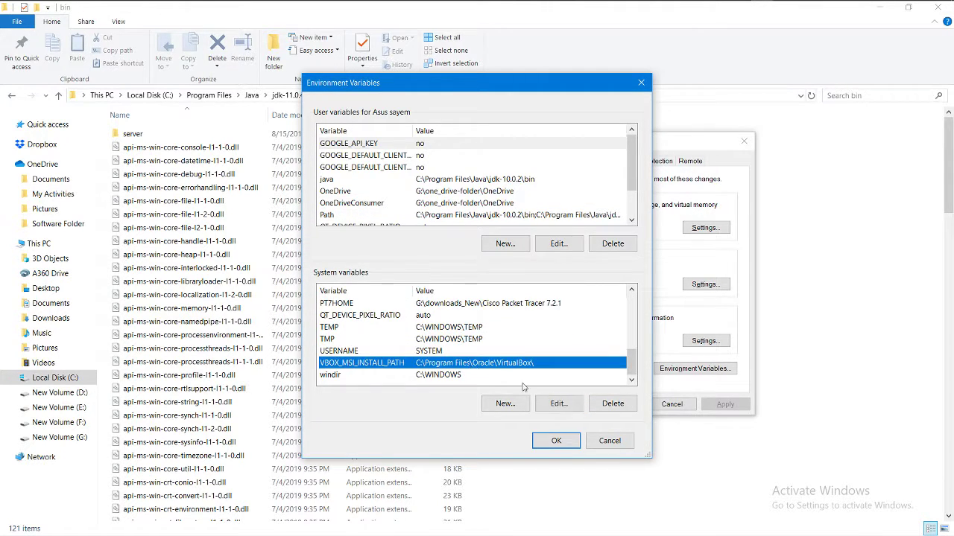
pyautogui.click(557, 440)
pyautogui.click(619, 405)
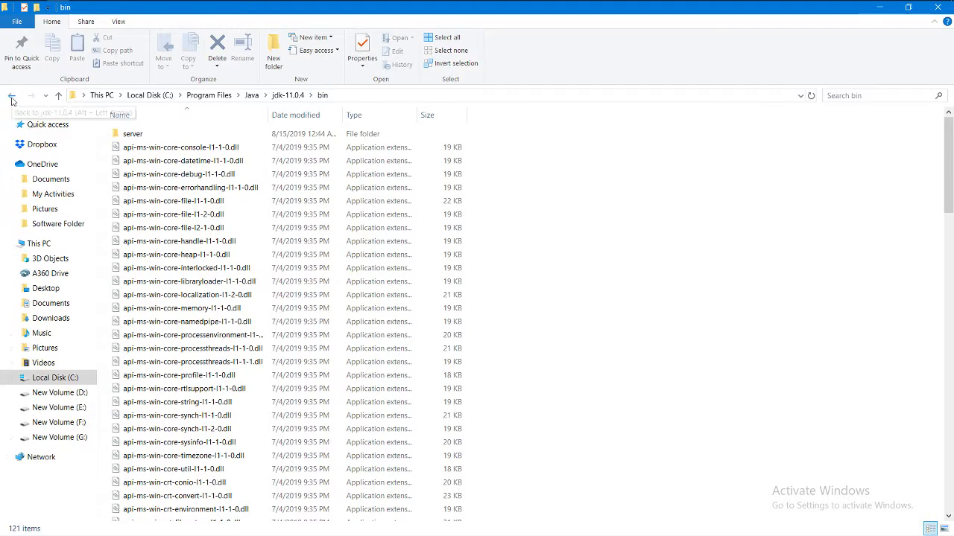
# Step: Switch to the Command Prompt and run javac without arguments to check the compiler
pyautogui.click(742, 9)
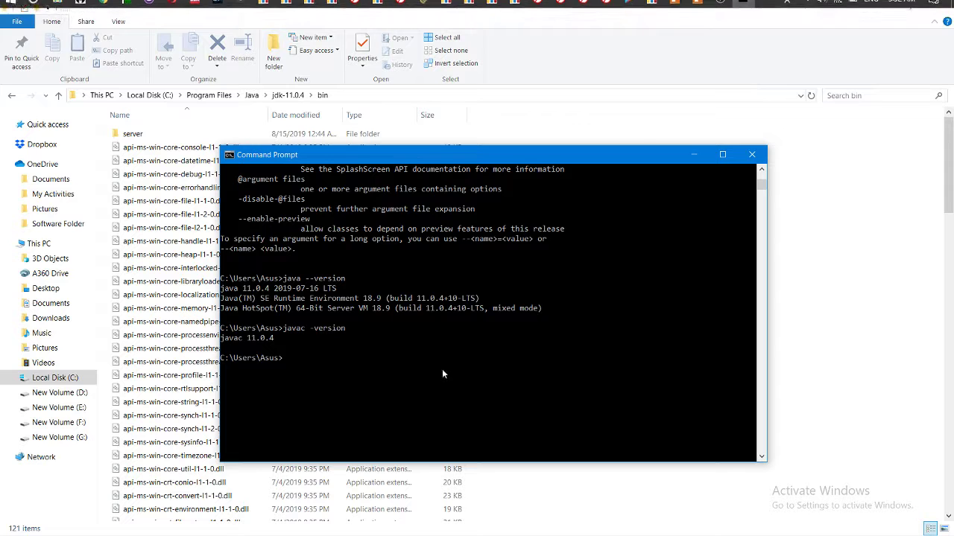
pyautogui.write('javac')
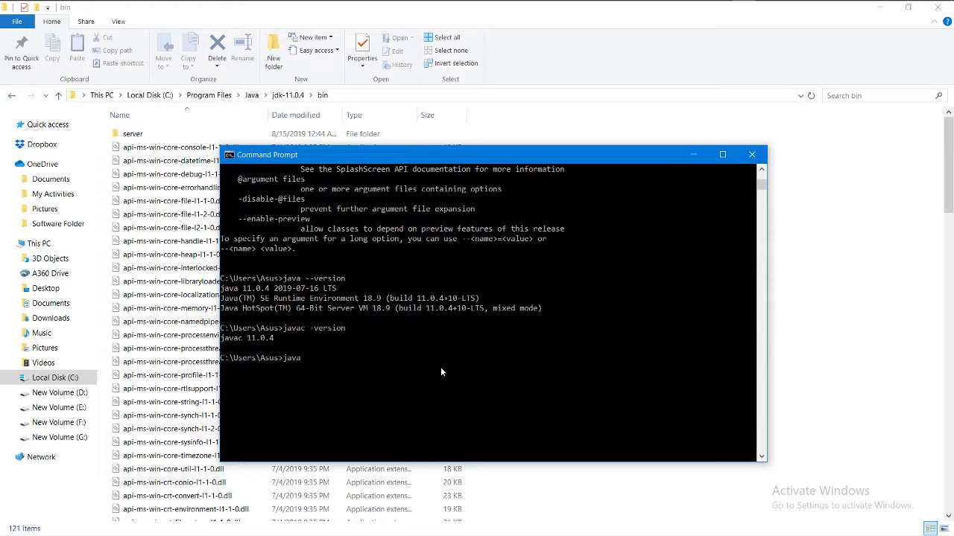
pyautogui.press('Return')
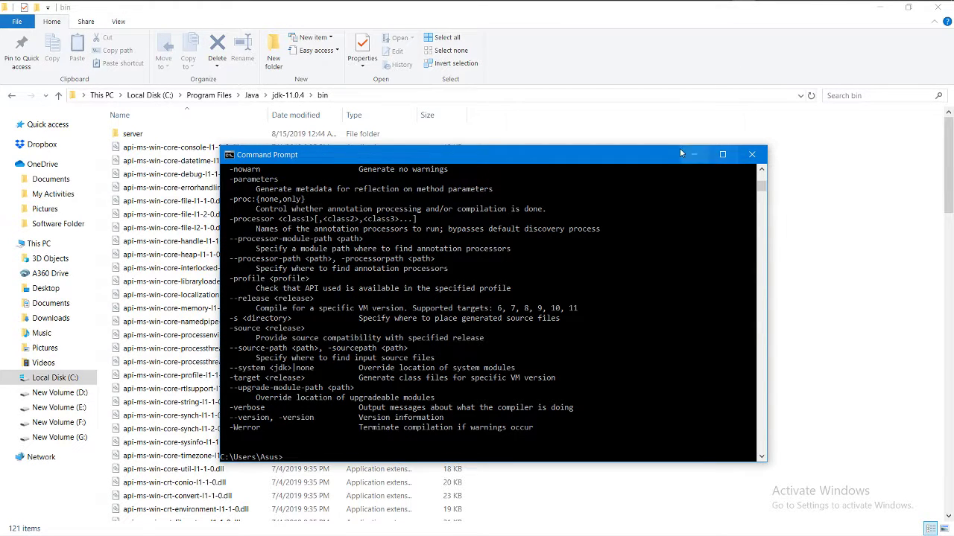